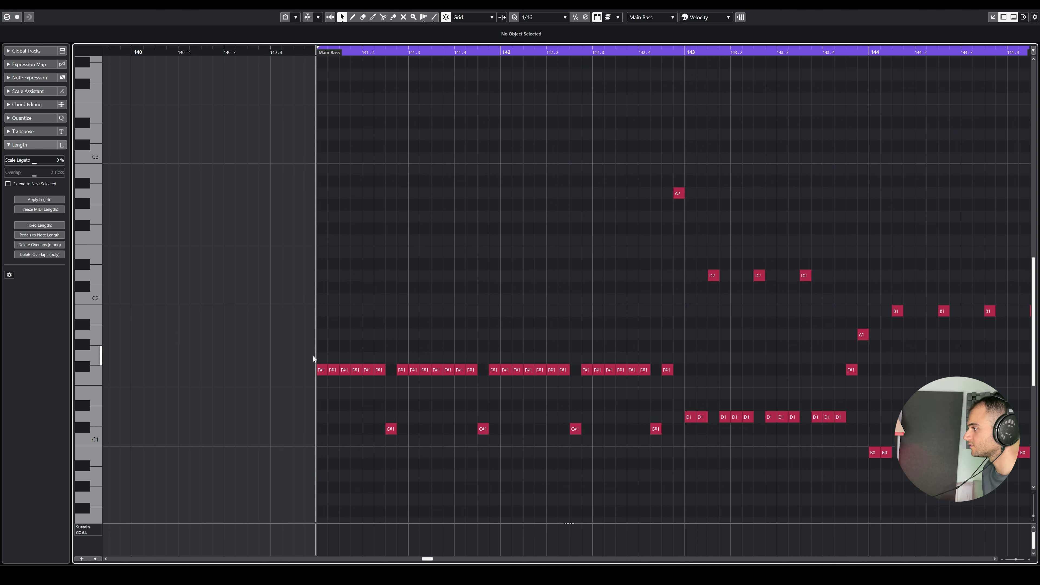
Play back the Main Bass MIDI pattern from bar 141 through bar 144 in the note editor, examine it and close the editor.
key(space)
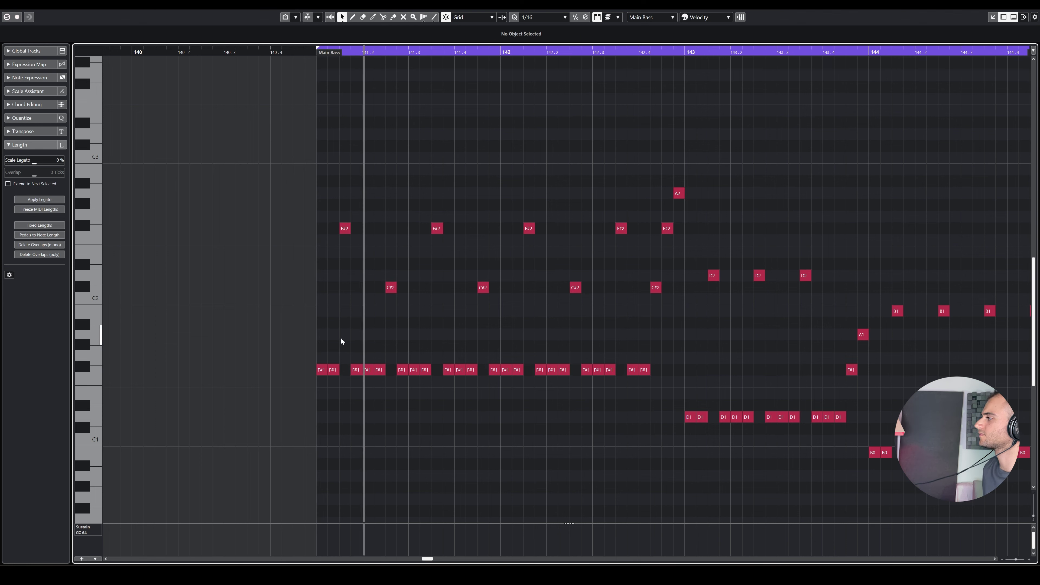
drag(635, 267, 473, 246)
drag(466, 368, 455, 320)
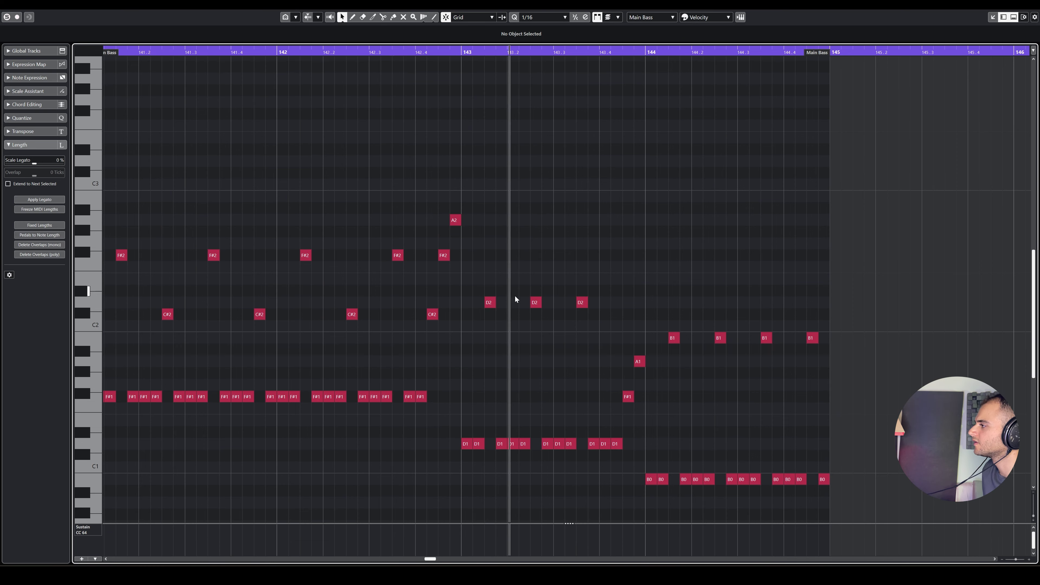
drag(542, 358, 451, 340)
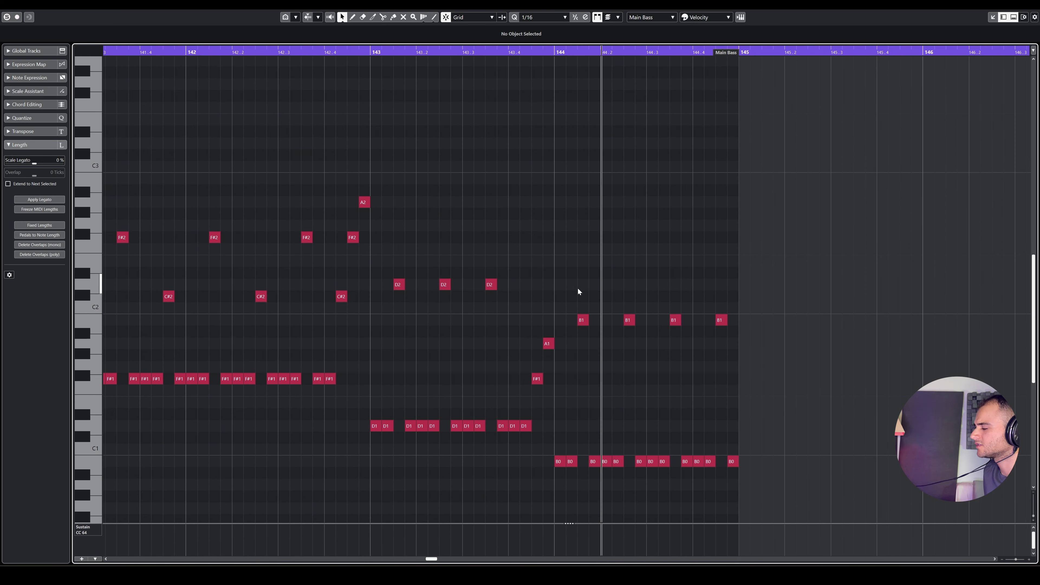
drag(443, 369, 615, 397)
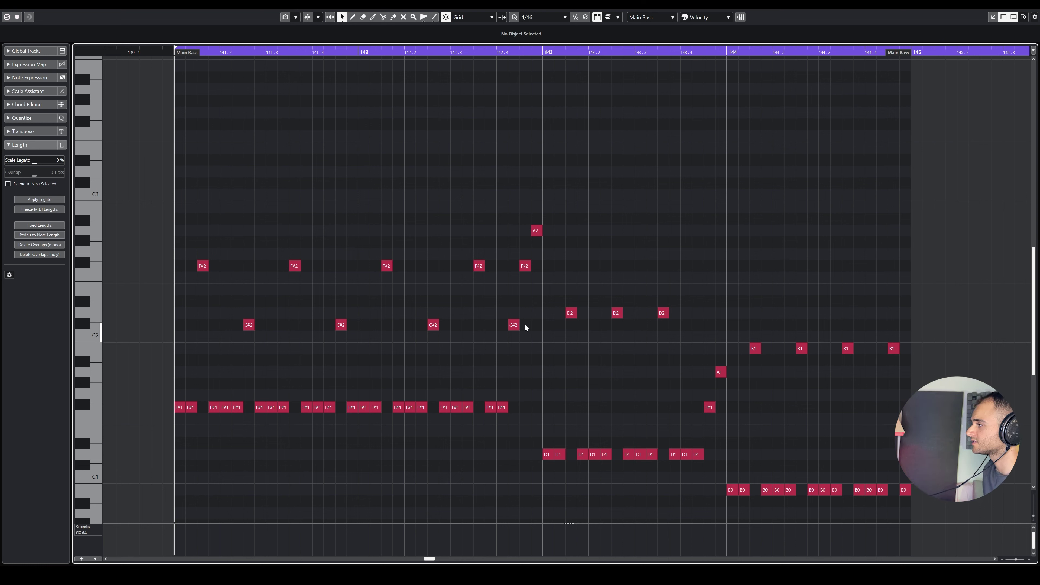
key(Escape)
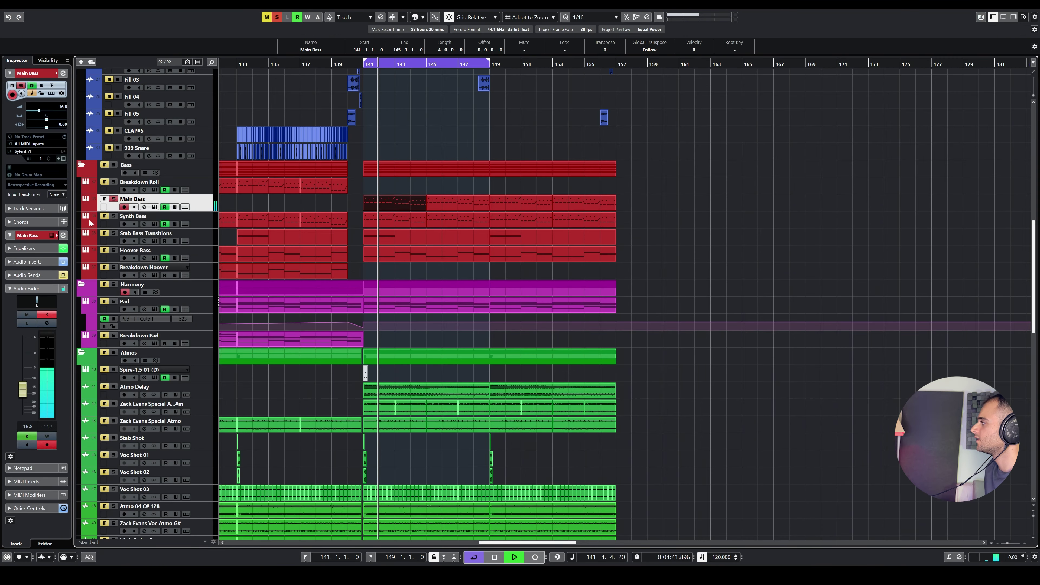
Solo the Synth Bass track for listening and open its channel settings.
ctrl+click(113, 215)
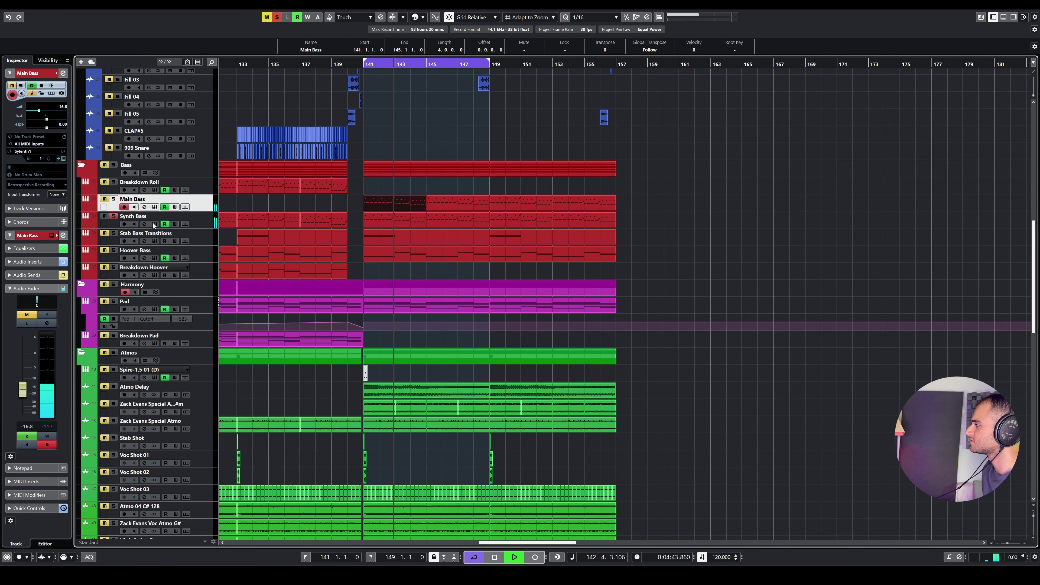
click(154, 224)
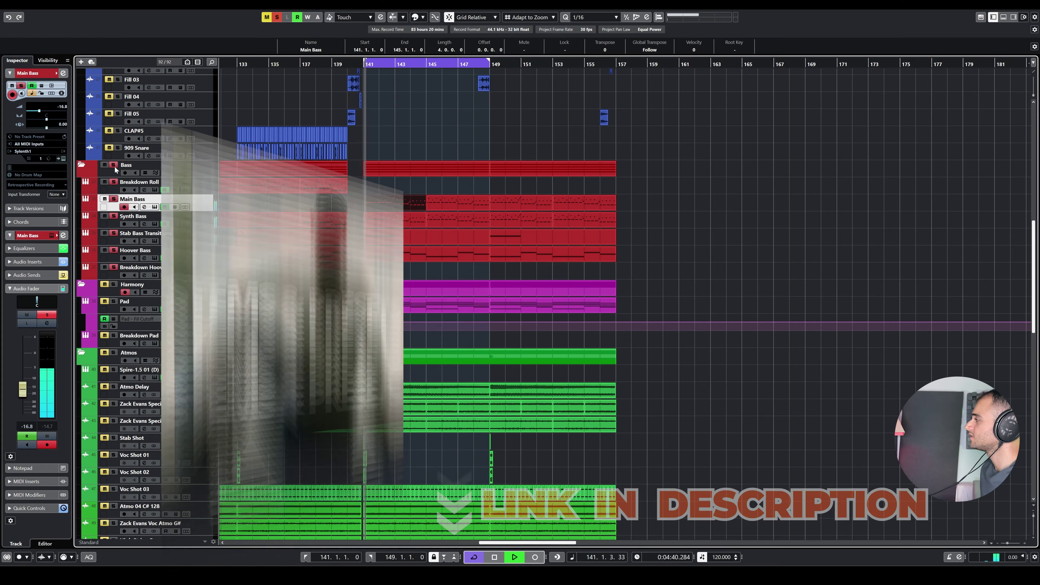
click(277, 19)
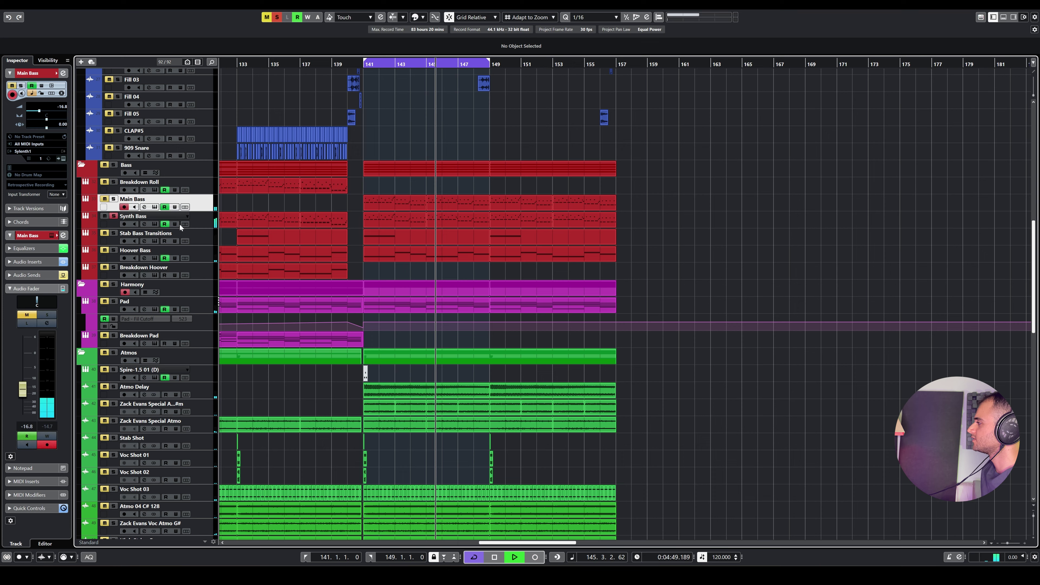
click(144, 224)
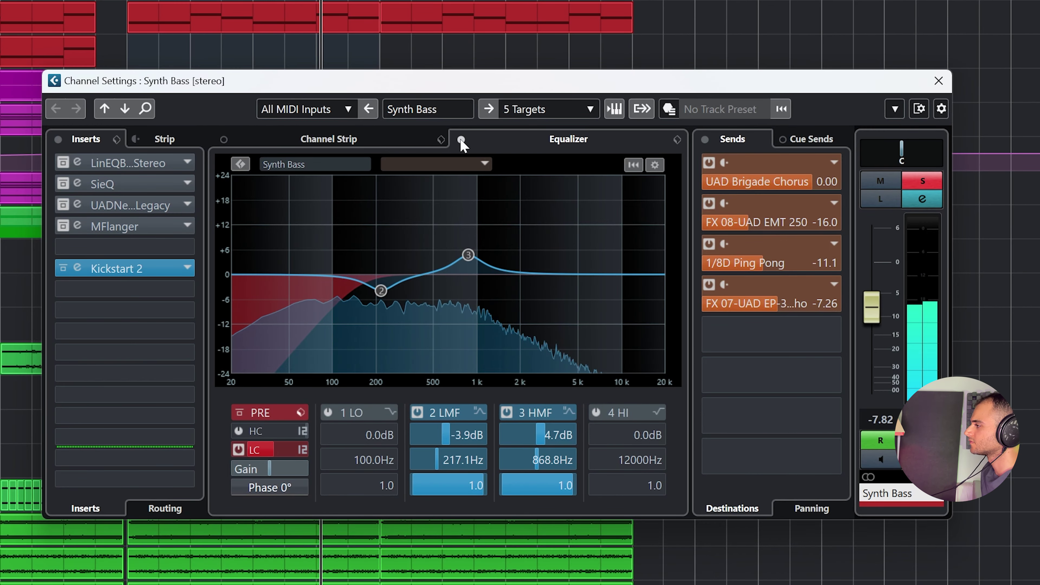
Open the Synth Bass track's Serum instrument, examine its effects and oscillator settings, and close it.
click(615, 109)
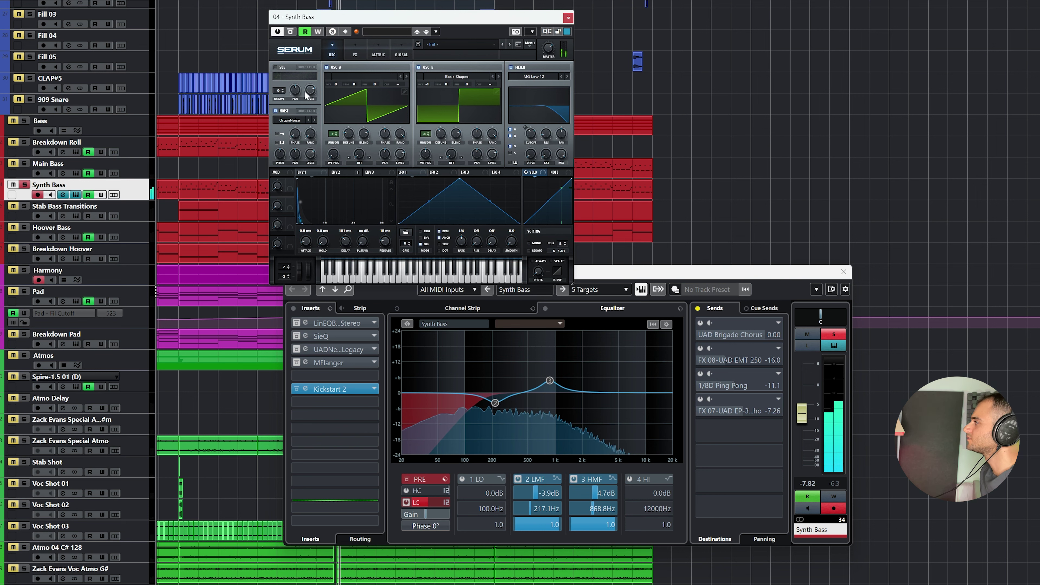
click(354, 48)
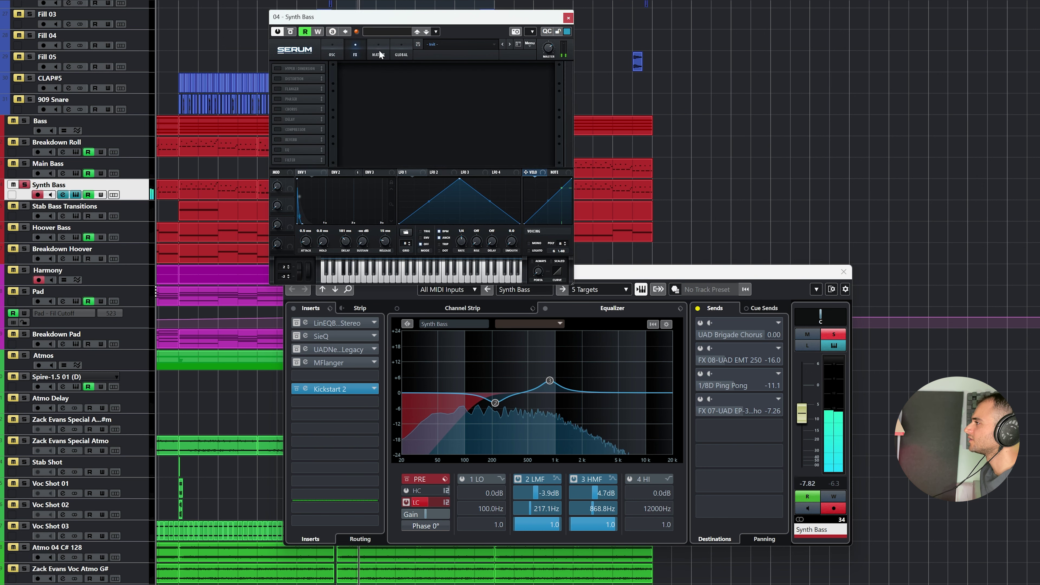
click(332, 51)
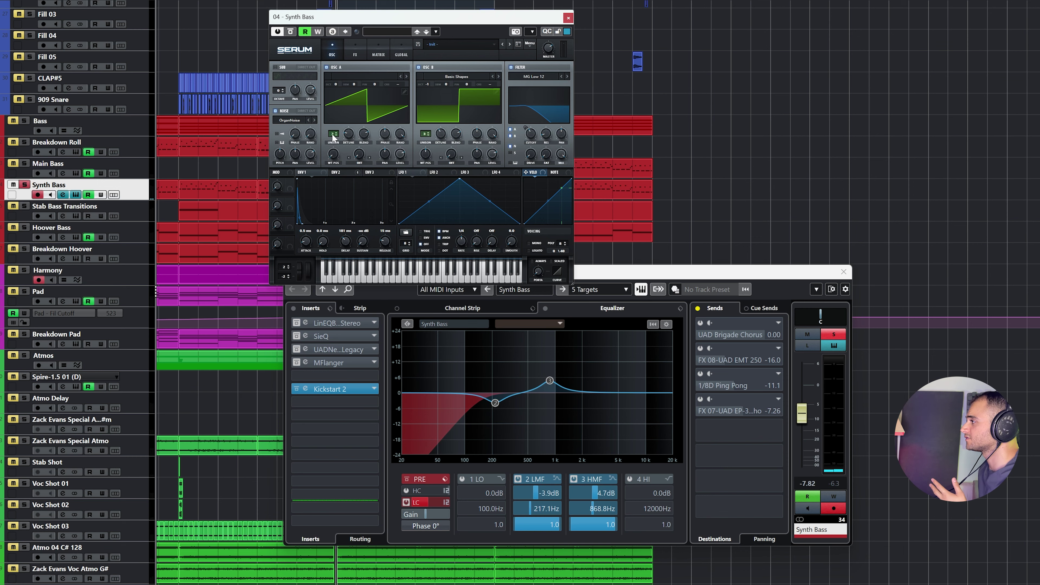
click(566, 21)
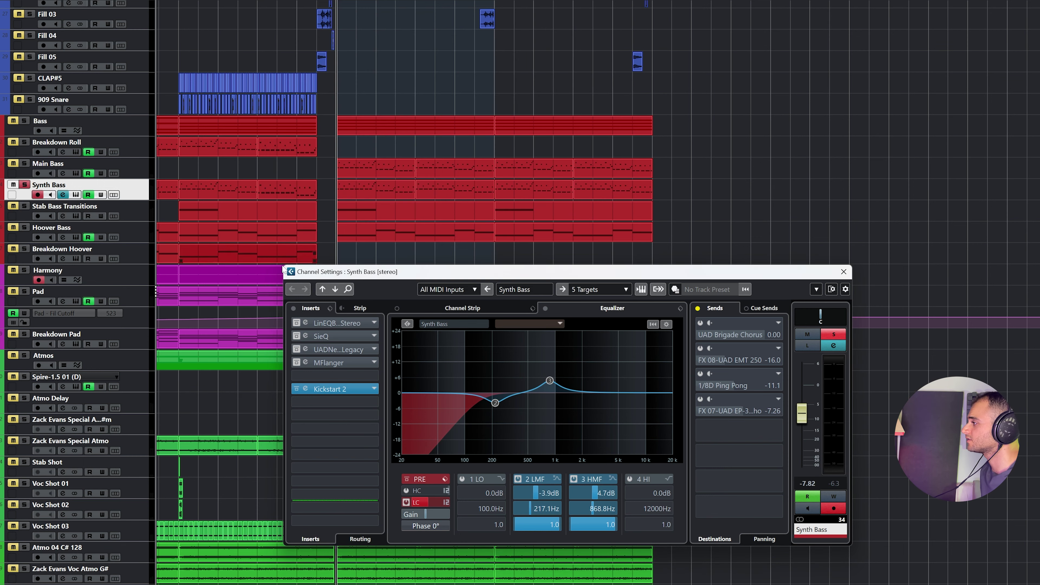
Reactivate the LinEQ, SieQ, UAD Neve 88RS and MFlanger inserts on Synth Bass one by one, viewing the plug-in settings.
click(301, 324)
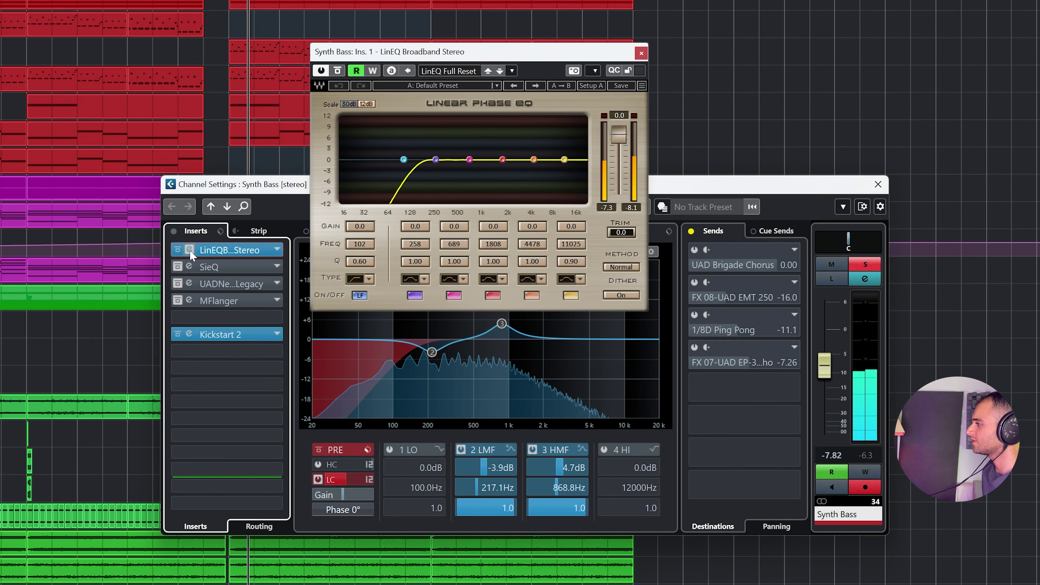
click(277, 305)
click(267, 318)
click(277, 319)
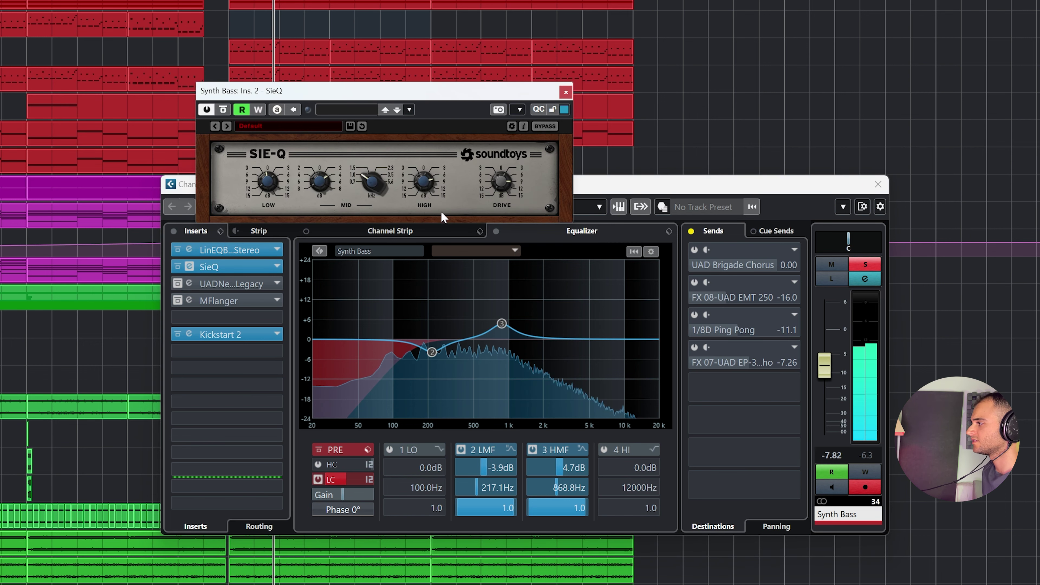
click(178, 283)
click(189, 283)
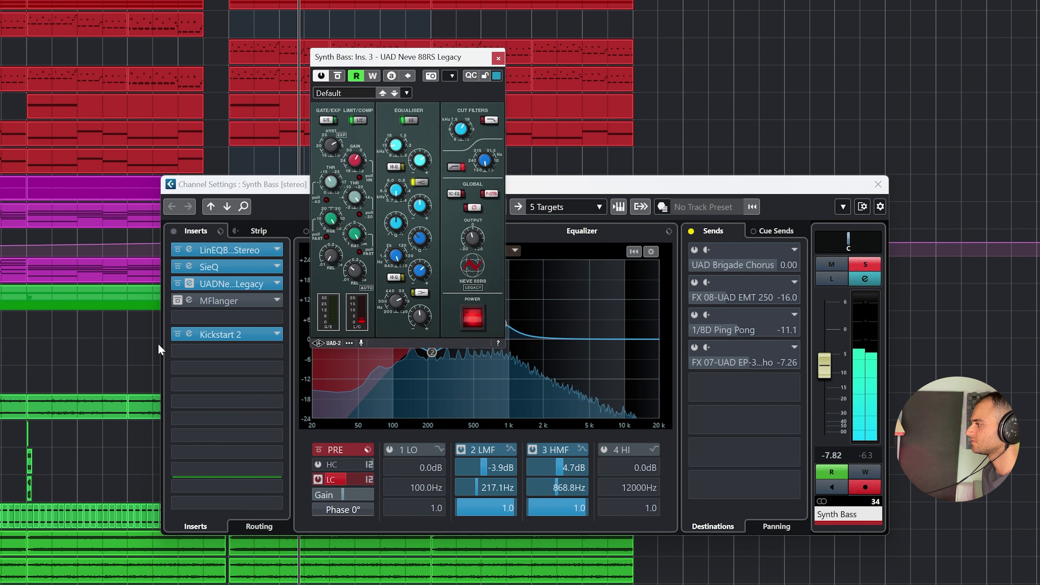
click(189, 283)
click(177, 300)
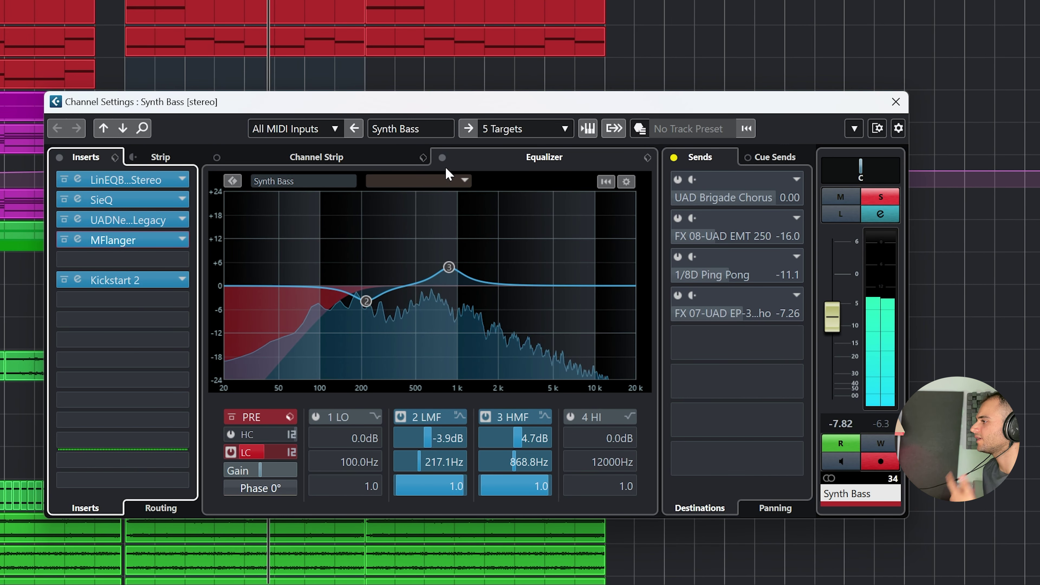
Compare Synth Bass with its equalizer and sends toggled, leave both active, and close the channel settings.
click(442, 159)
click(443, 158)
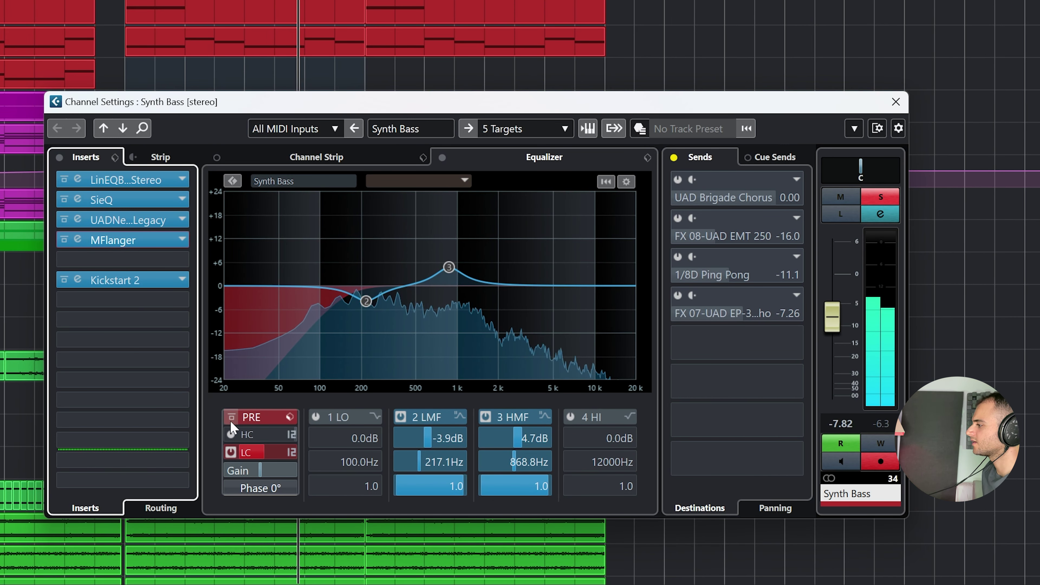
click(283, 401)
click(674, 157)
click(674, 158)
click(674, 157)
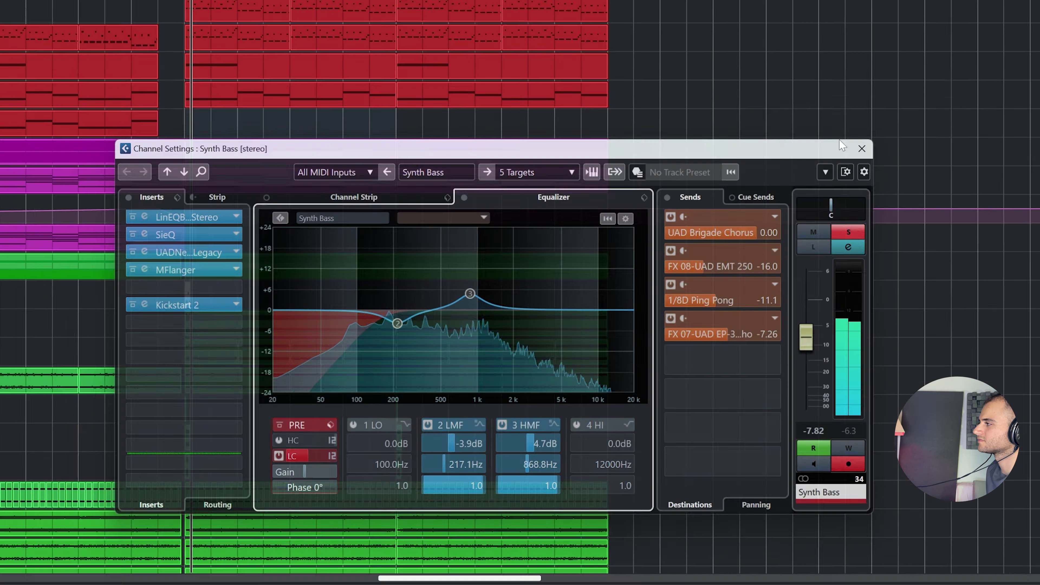
click(896, 102)
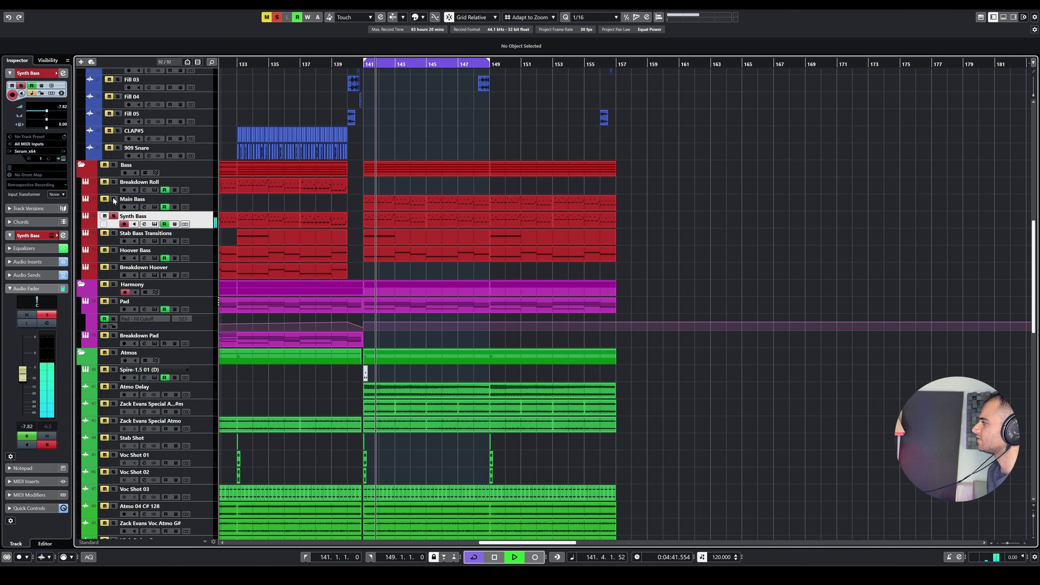
Solo the Rhythm folder together with the Main Bass and Synth Bass tracks, listen to the combination and stop playback.
scroll(378, 247, down, 1)
scroll(377, 247, up, 10)
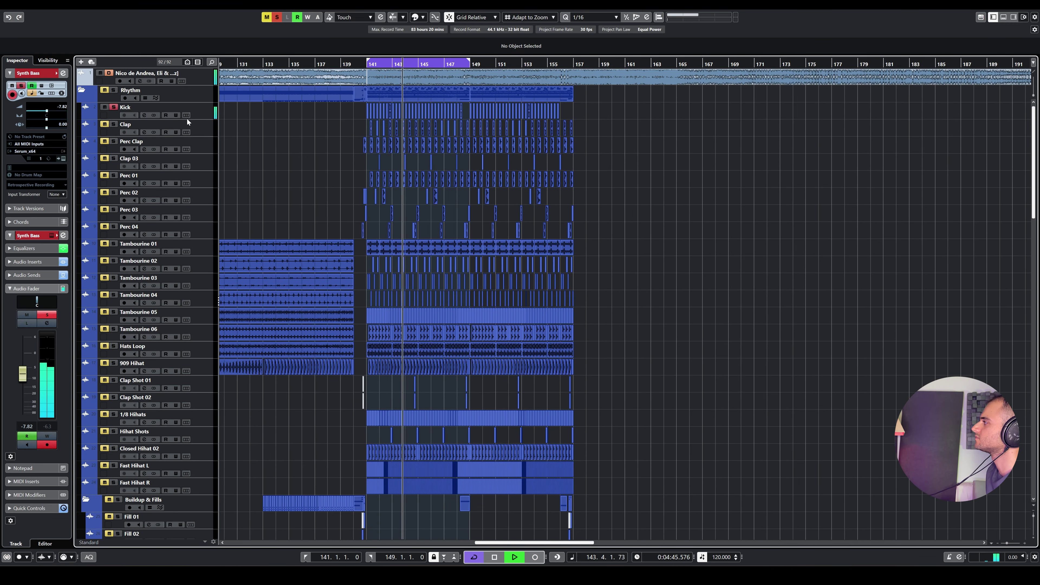
click(113, 90)
scroll(364, 208, down, 10)
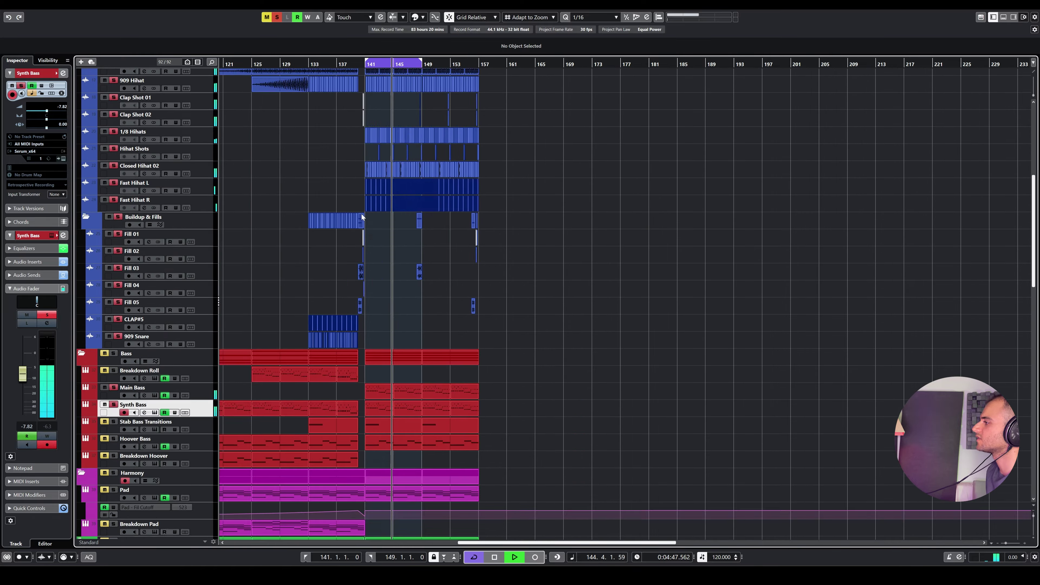
scroll(380, 266, up, 4)
scroll(376, 251, down, 5)
key(space)
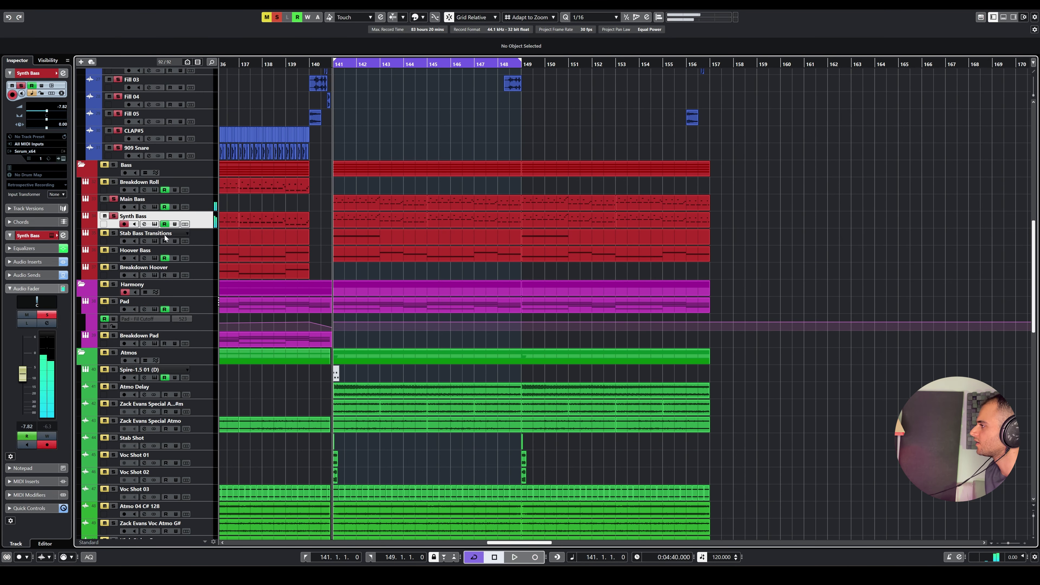
Solo only the Stab Bass Transitions track and listen to its start at bar 141.
ctrl+click(114, 233)
key(space)
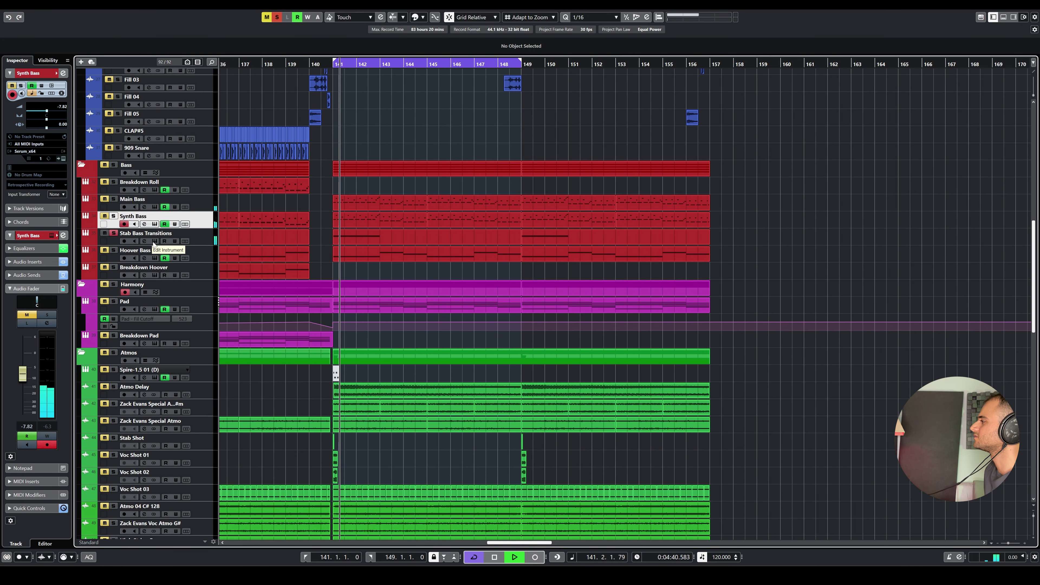
key(space)
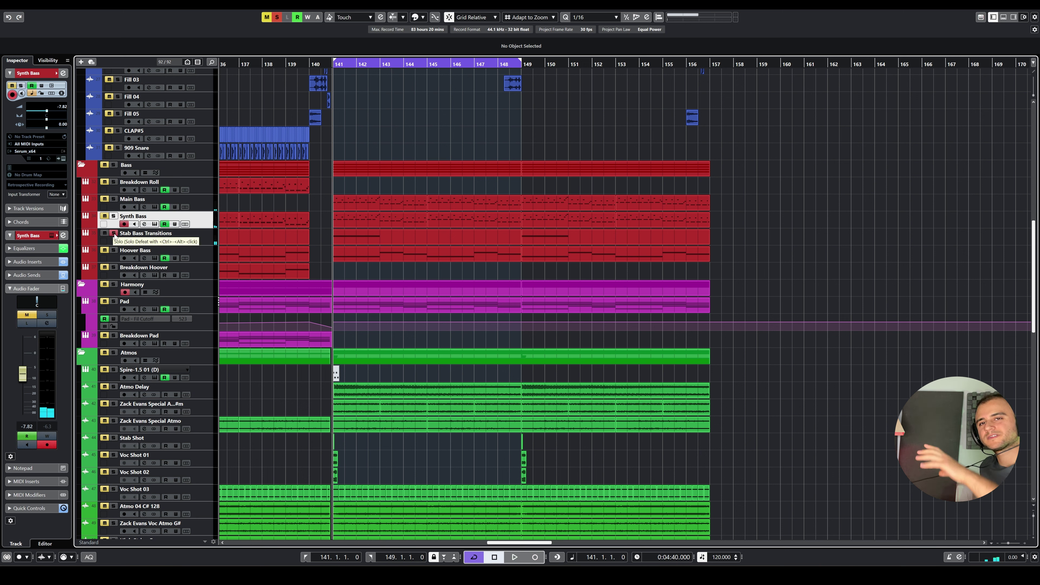
Remove the solo from Stab Bass Transitions and play the full mix from around bar 141.
click(114, 233)
key(space)
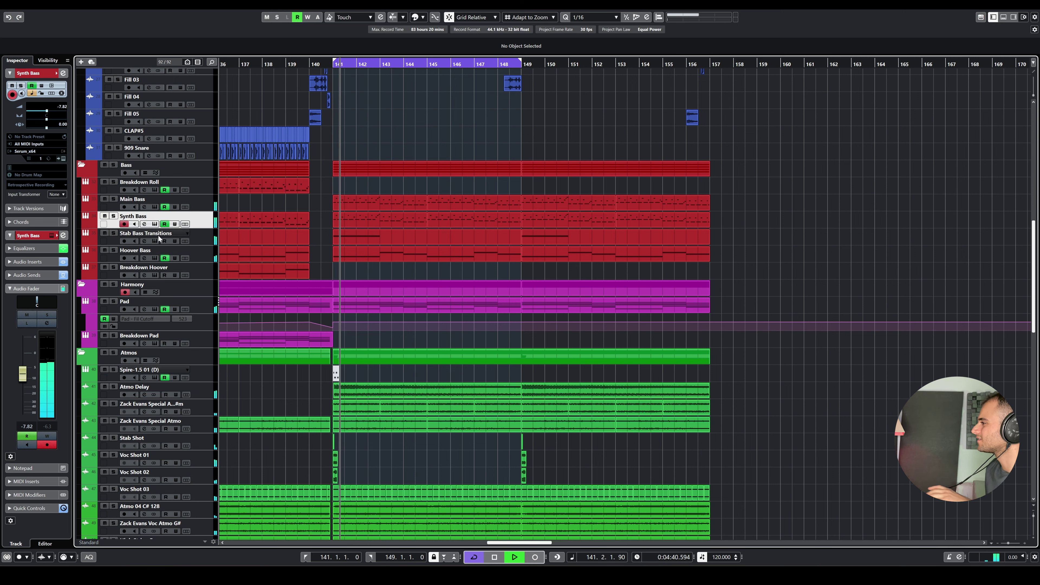
click(312, 61)
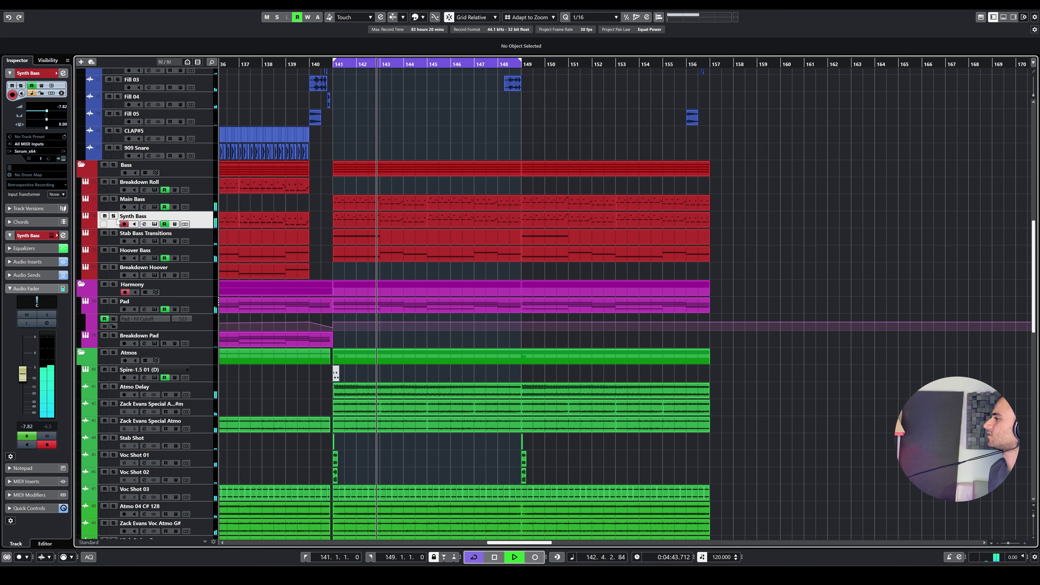
Solo Stab Bass Transitions, open its Sylenth1 instrument and channel settings, and arrange the two windows apart from each other.
click(114, 234)
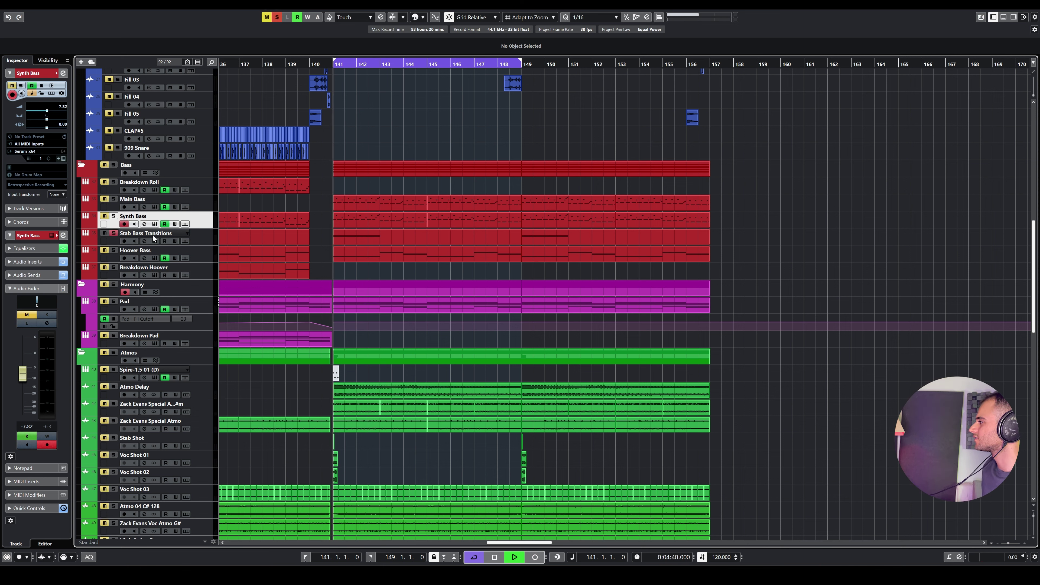
click(154, 241)
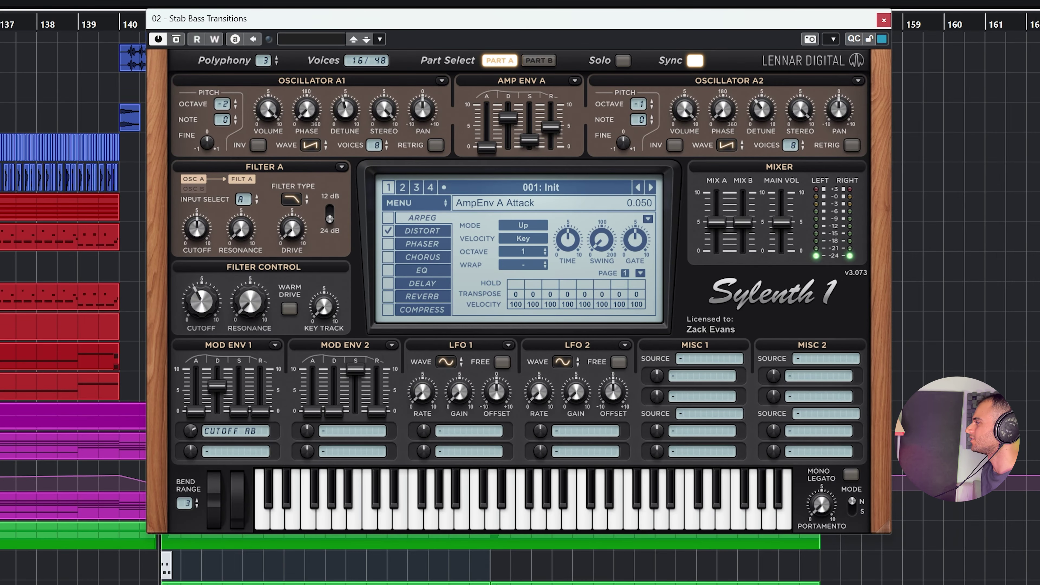
click(165, 233)
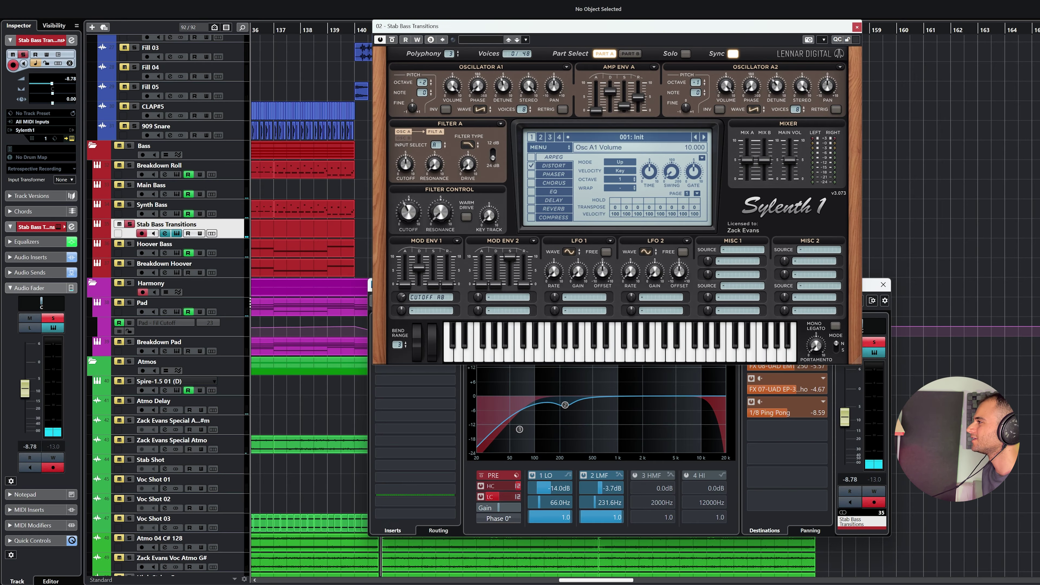
drag(471, 33, 637, 21)
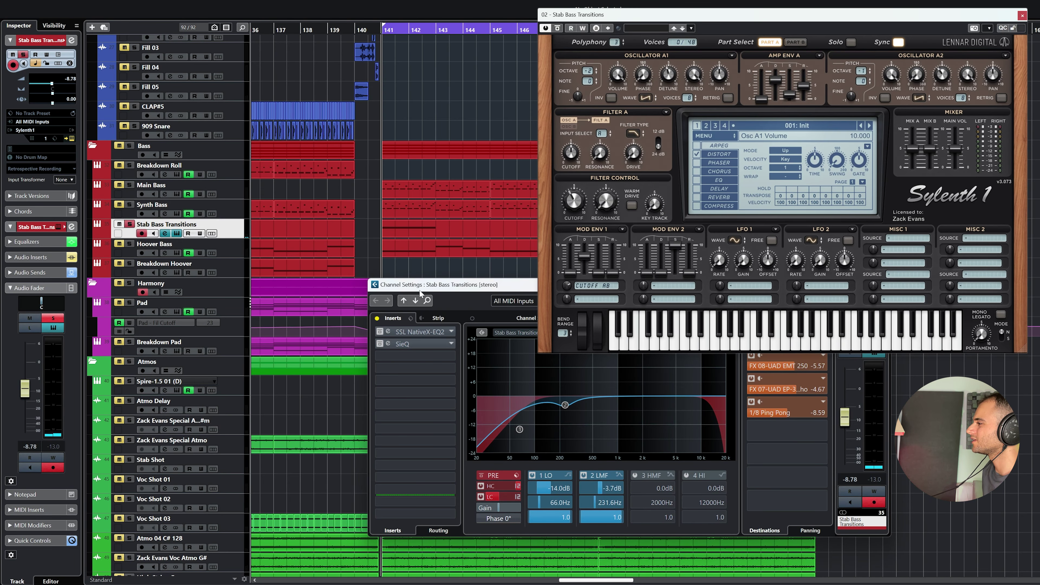
drag(414, 287, 220, 309)
drag(503, 308, 400, 321)
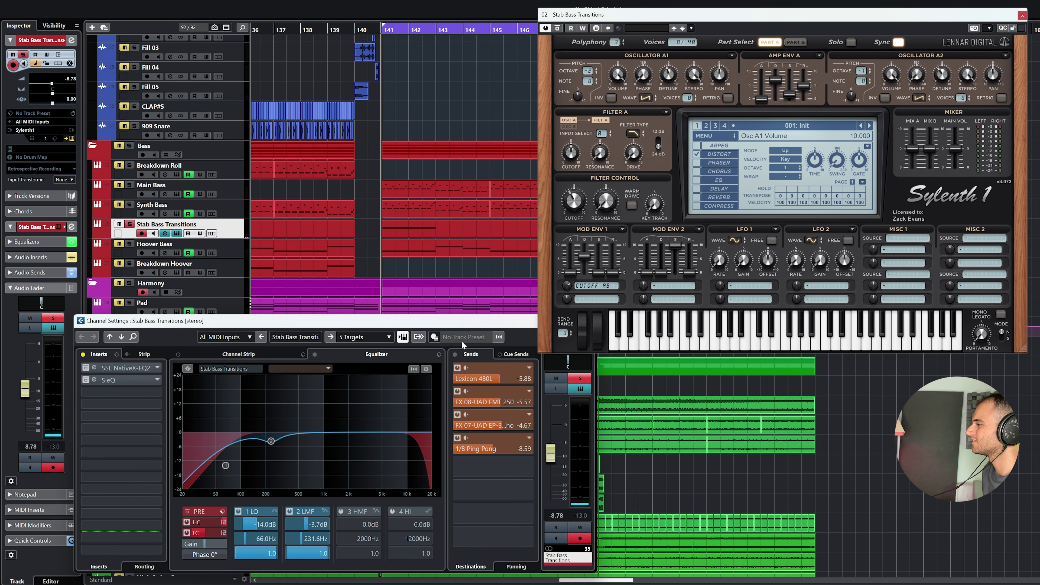
Examine Parts B and A of the Sylenth1 patch with the sends bypassed, and reactivate the SSL NativeX-EQ2 and SieQ inserts.
click(455, 354)
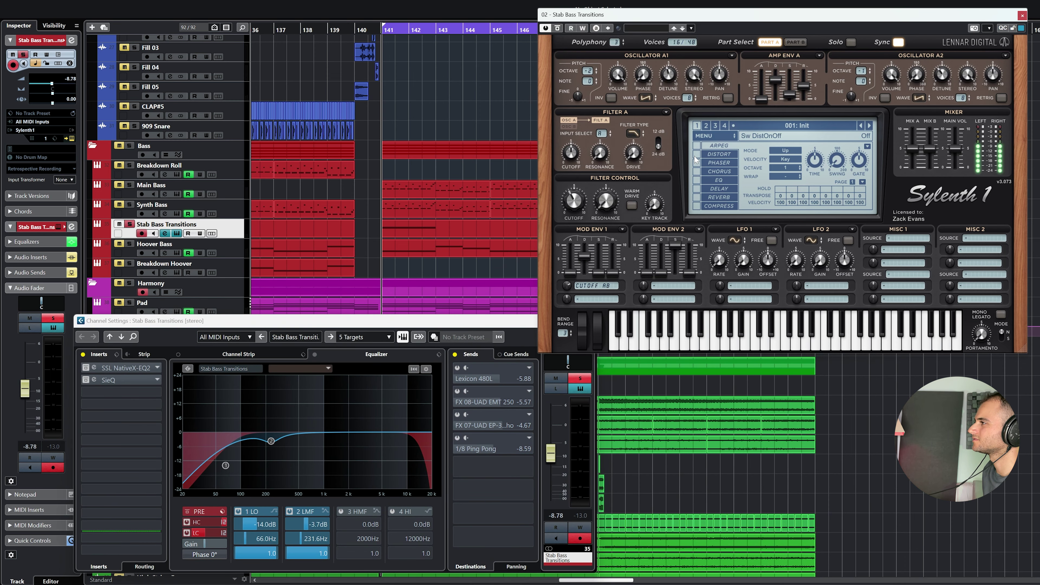
click(796, 42)
click(769, 42)
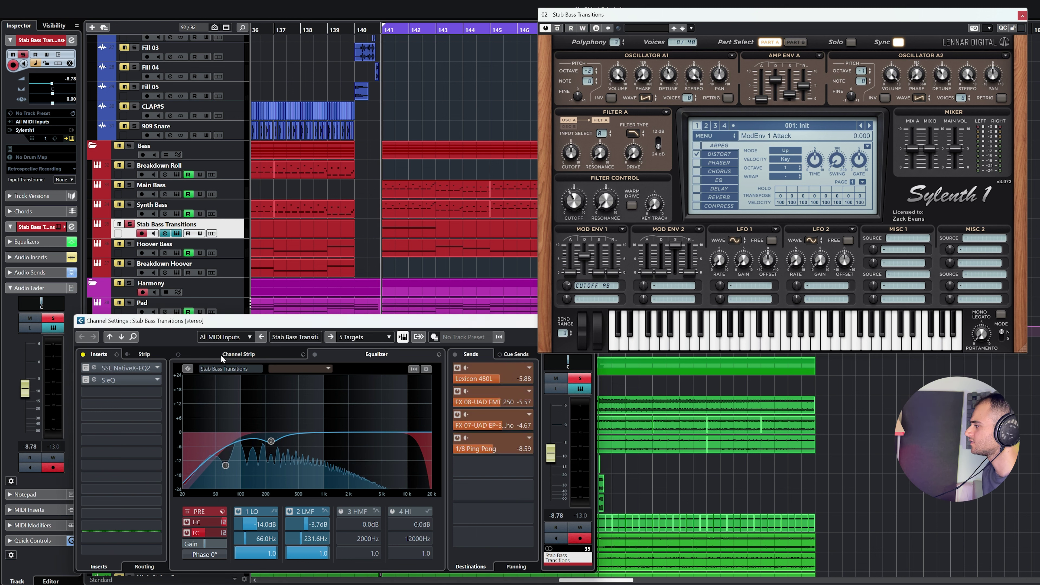
click(82, 354)
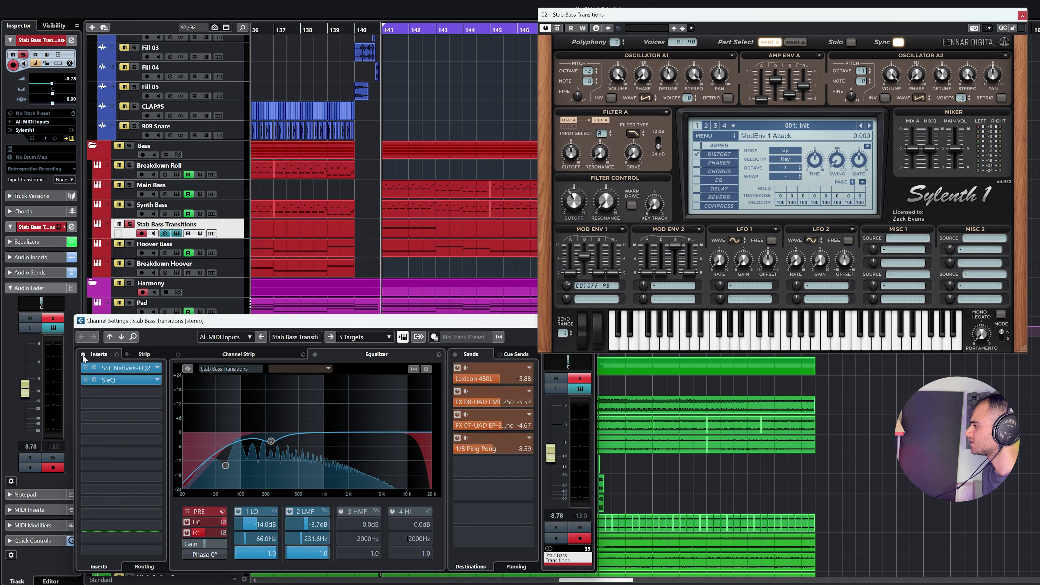
Try a Decapitator in the third insert slot of Stab Bass Transitions, listen during playback, and remove the insert.
click(98, 391)
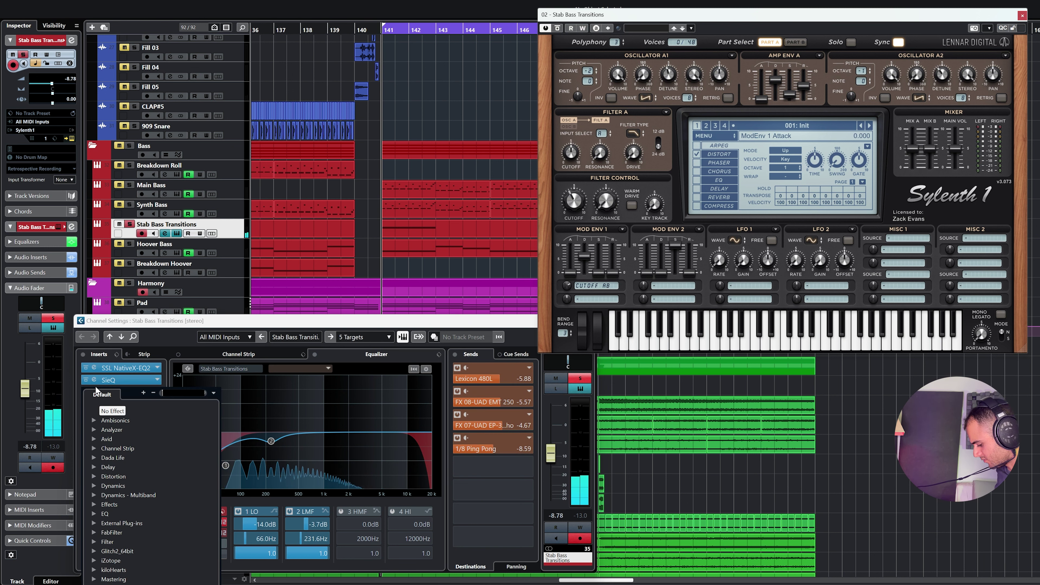
text(pa)
key(ctrl+a)
text(d)
key(Escape)
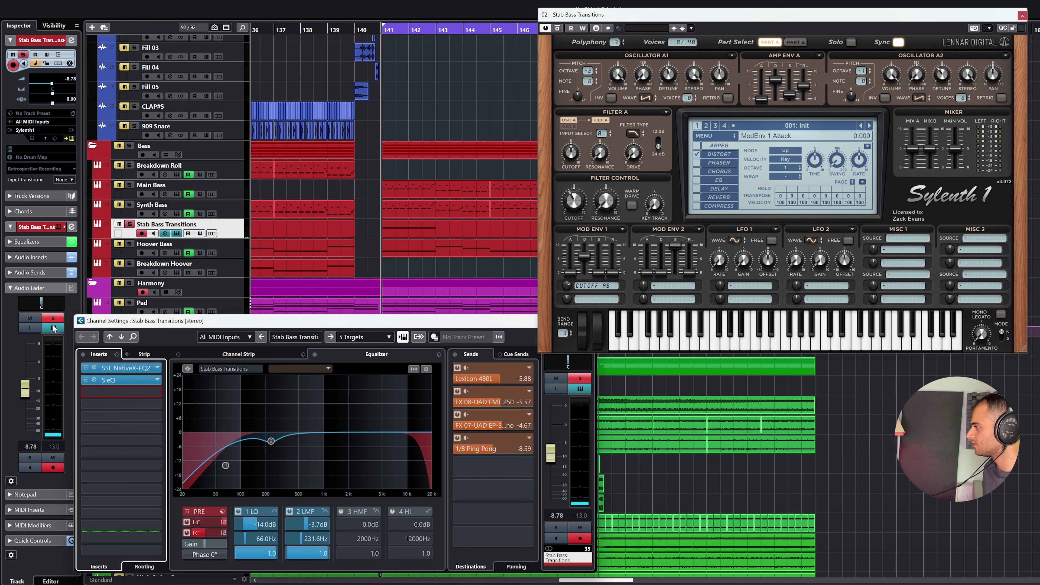
key(space)
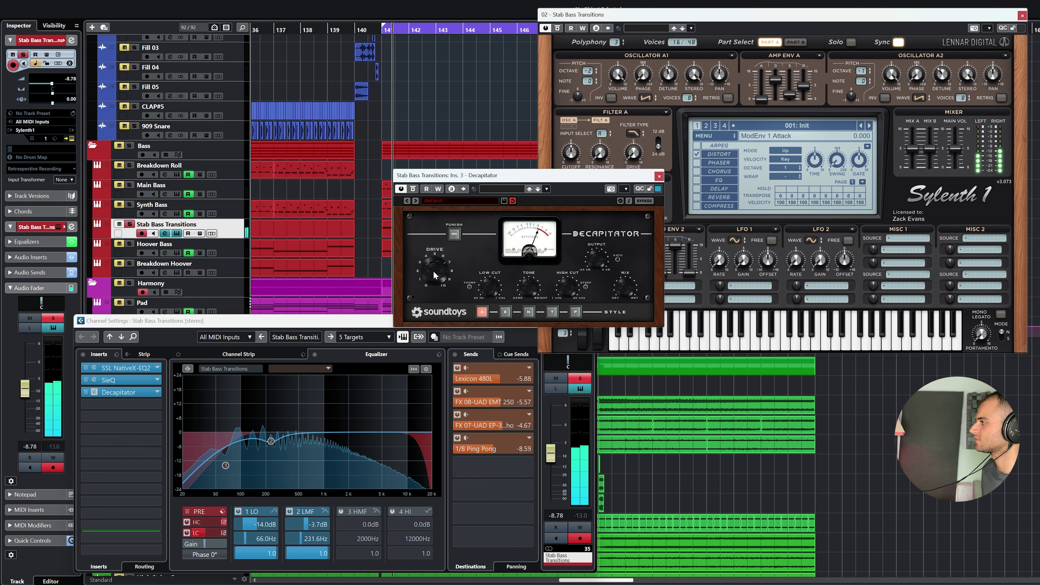
key(space)
drag(109, 392, 40, 396)
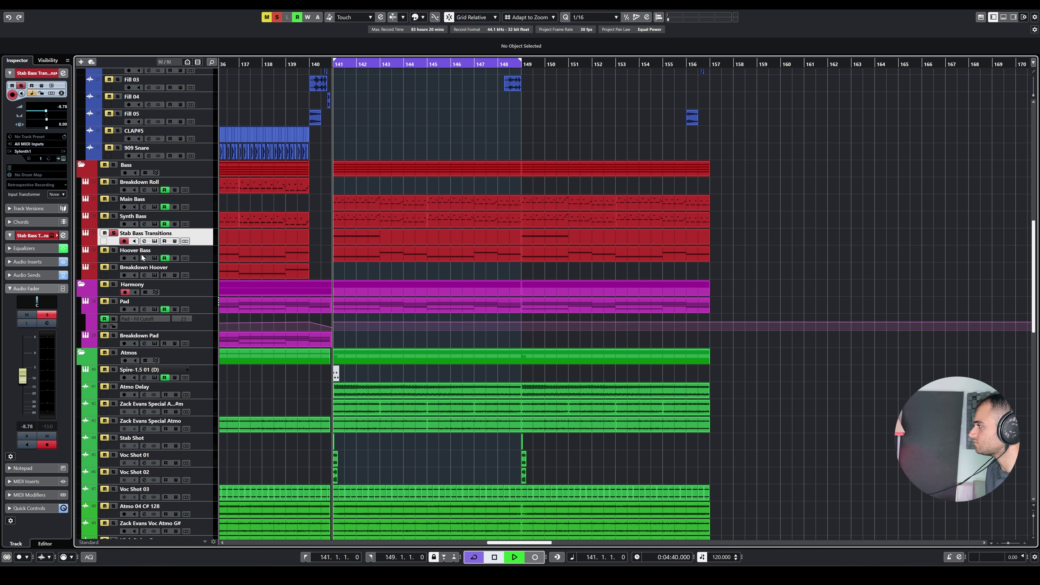
Solo Synth Bass and Main Bass together with Stab Bass Transitions and play them from bar 141.
key(space)
click(114, 216)
click(113, 199)
key(g)
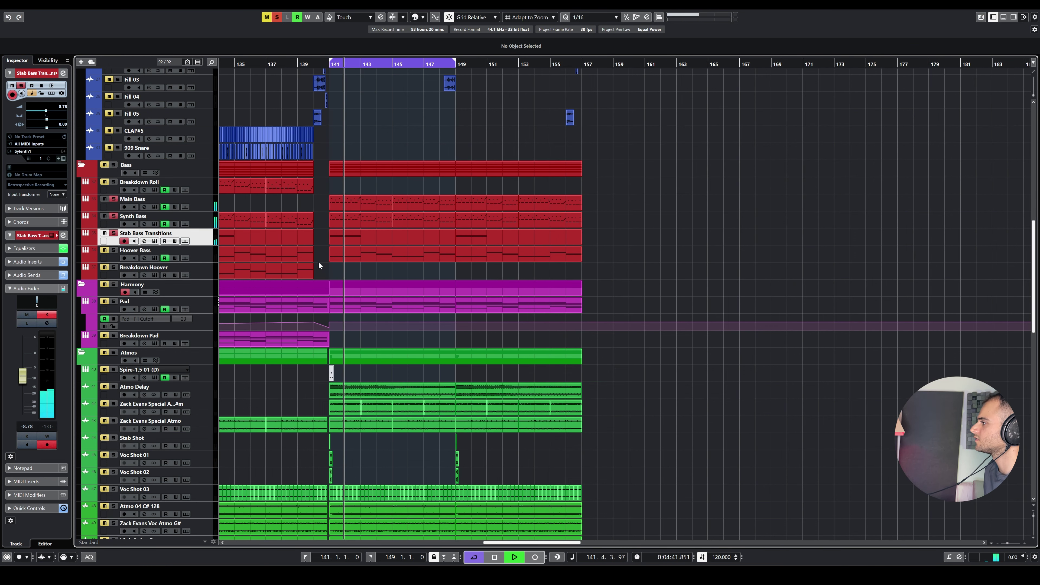
Solo only the Hoover Bass track and restart playback from bar 141.
ctrl+click(113, 250)
key(space)
key(space)
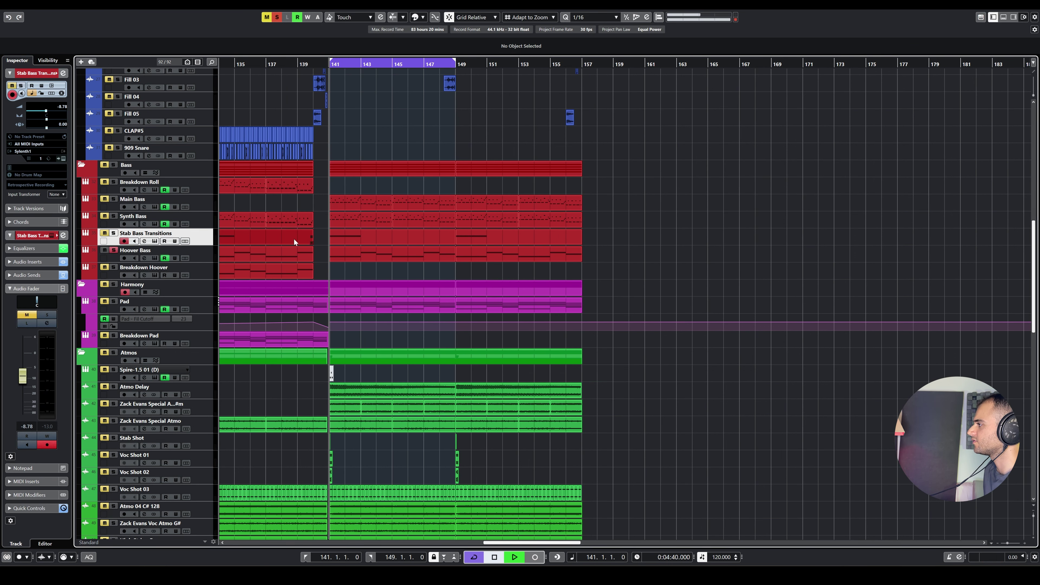
Open Hoover Bass's Sylenth1 instrument, examine Parts A and B of the patch, and close its window.
click(168, 251)
click(154, 258)
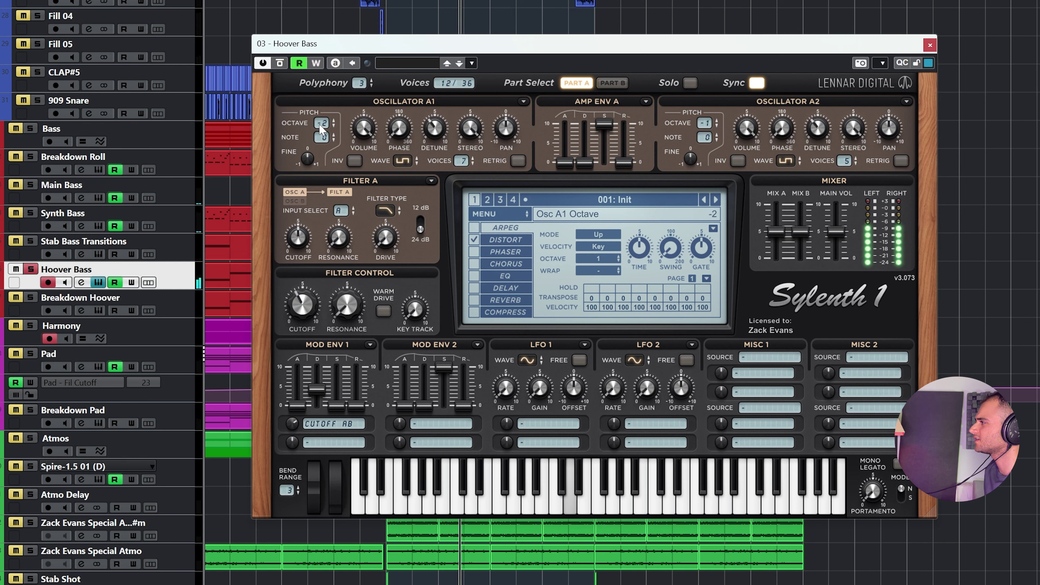
click(611, 82)
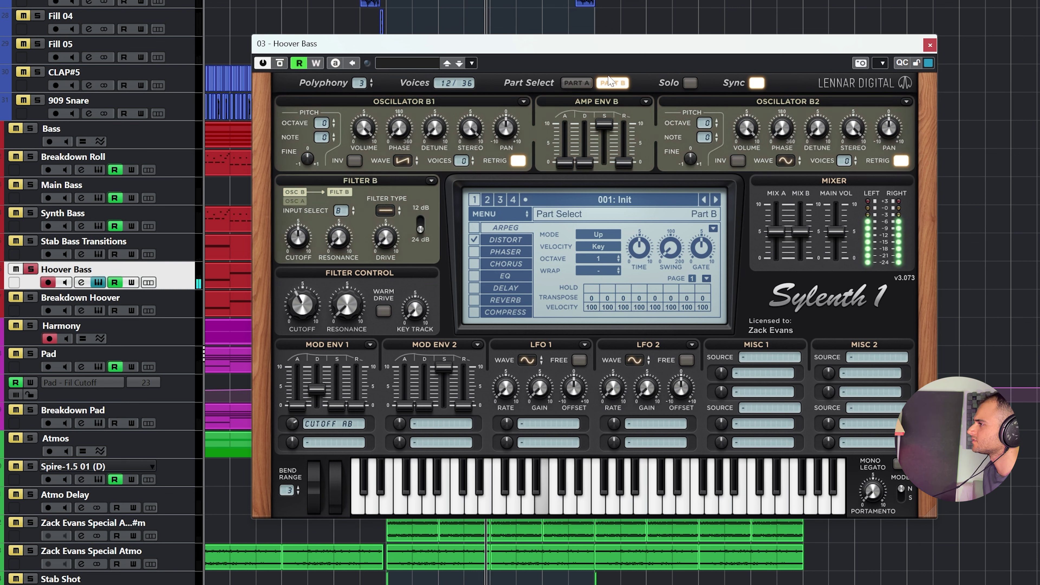
click(566, 85)
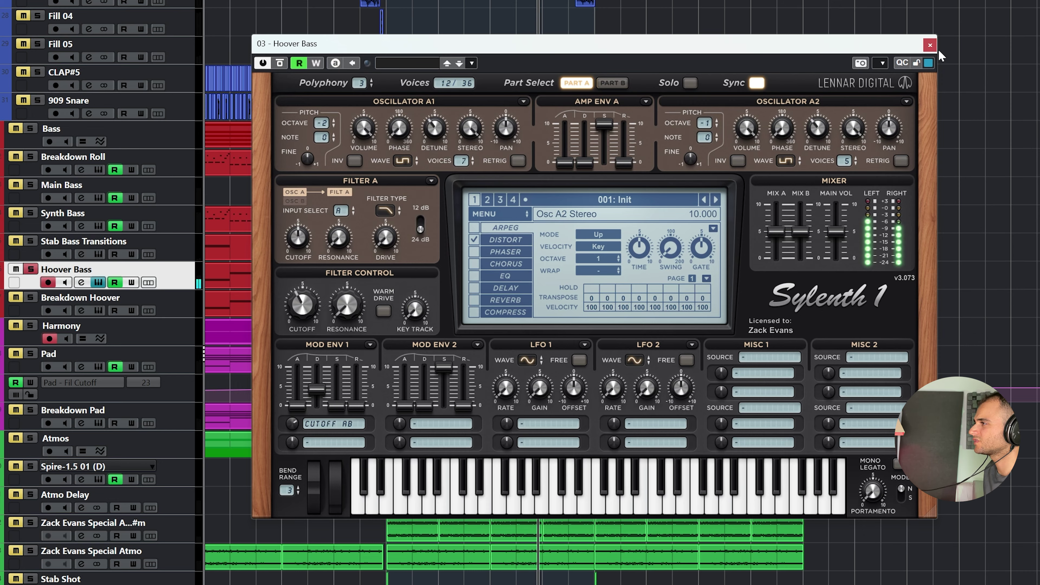
click(930, 45)
click(81, 283)
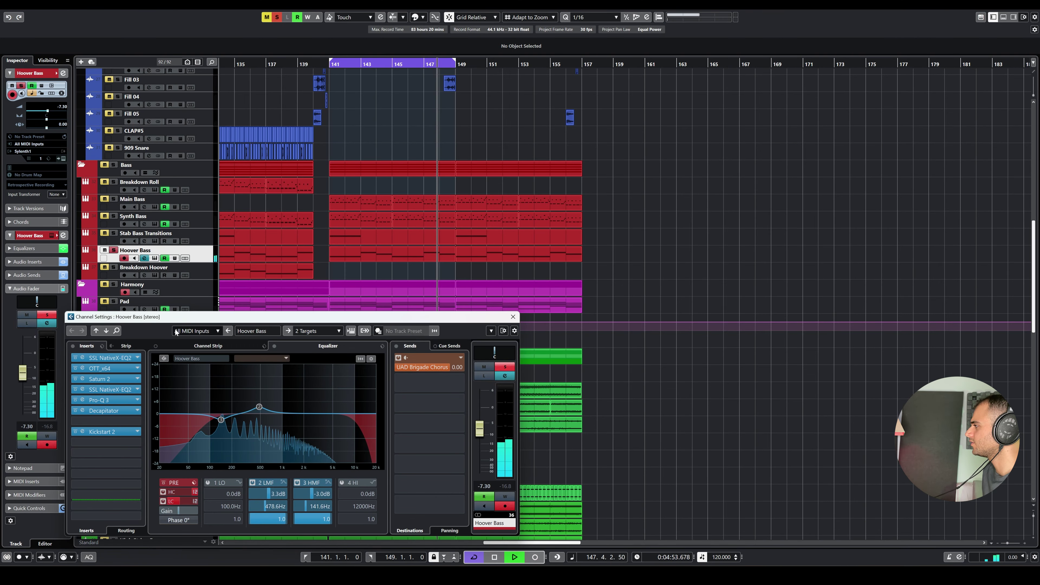
drag(176, 317, 294, 269)
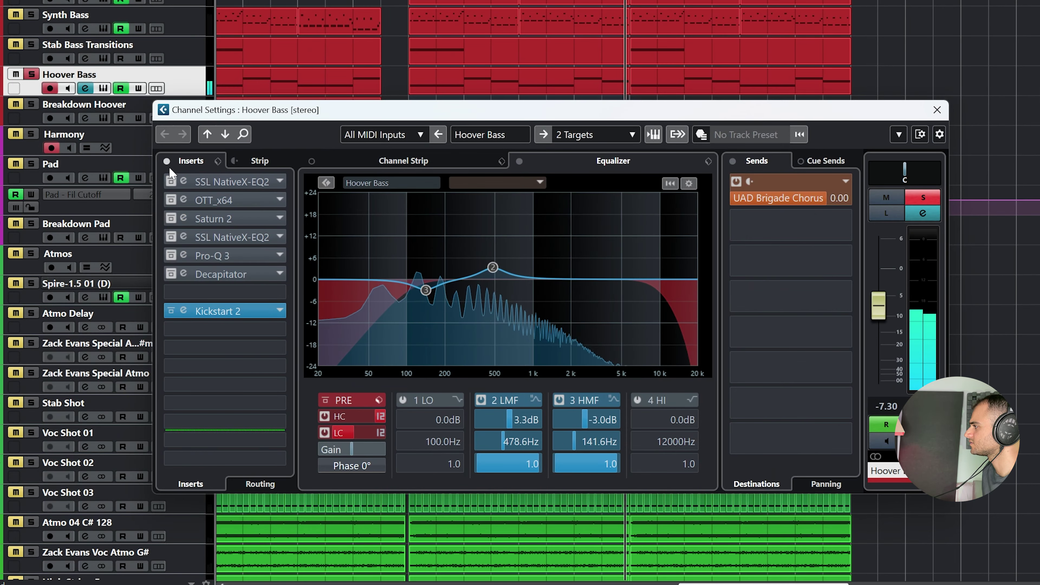
drag(170, 181, 171, 274)
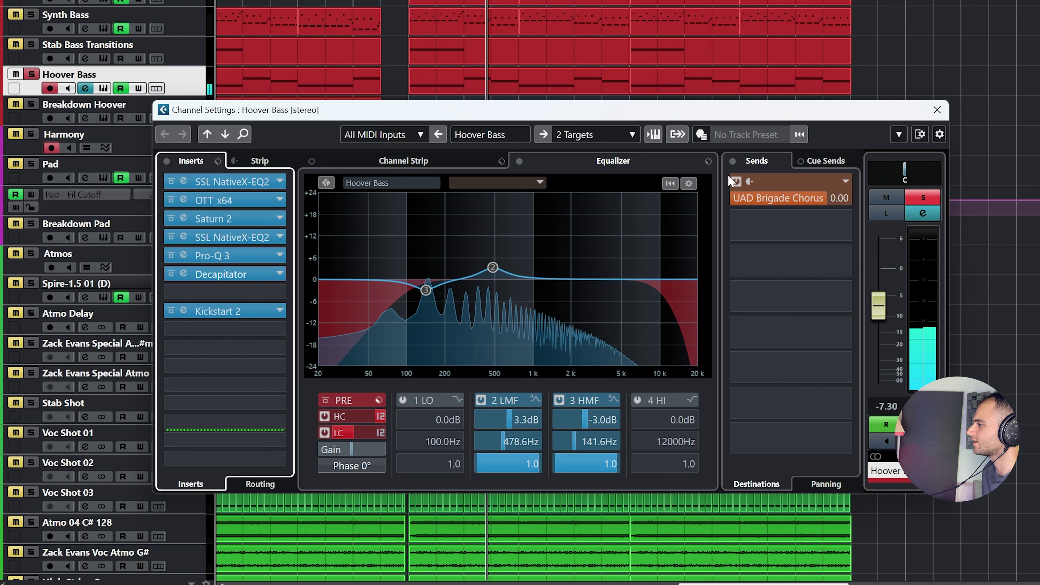
Compare Hoover Bass with and without its UAD Brigade Chorus send, leave the send active, and close the channel settings.
click(736, 181)
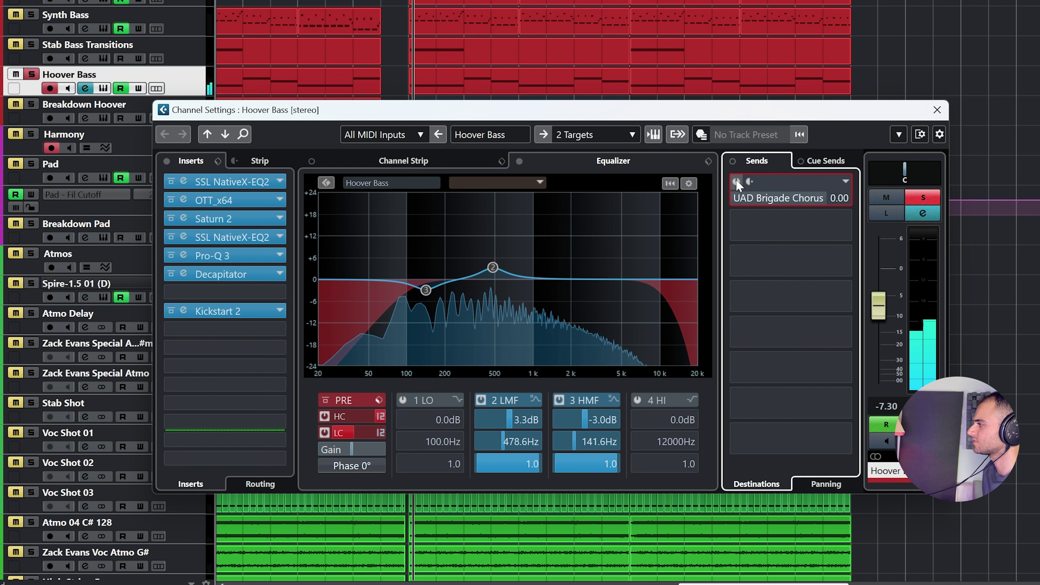
click(737, 181)
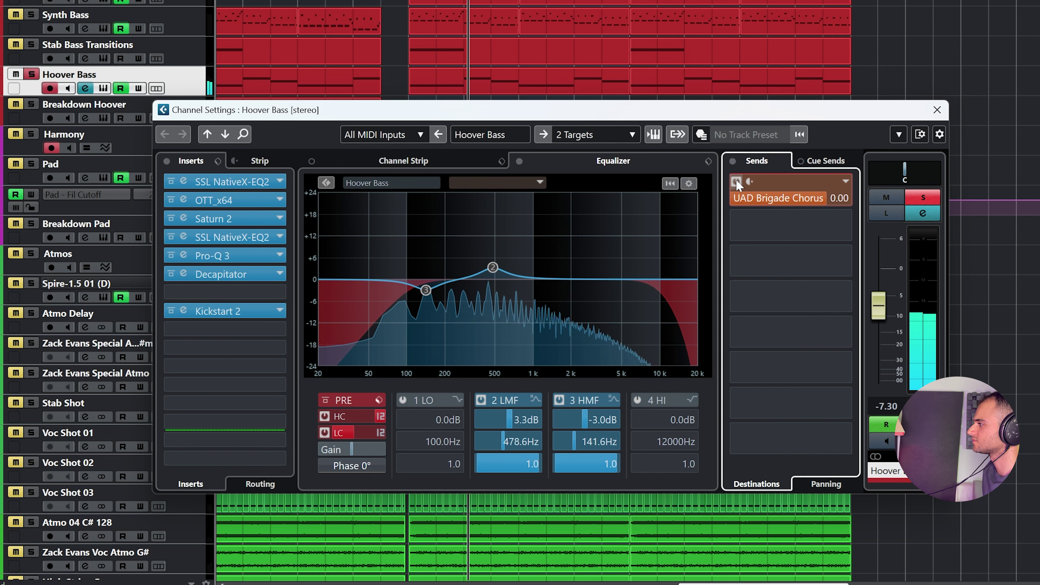
click(736, 181)
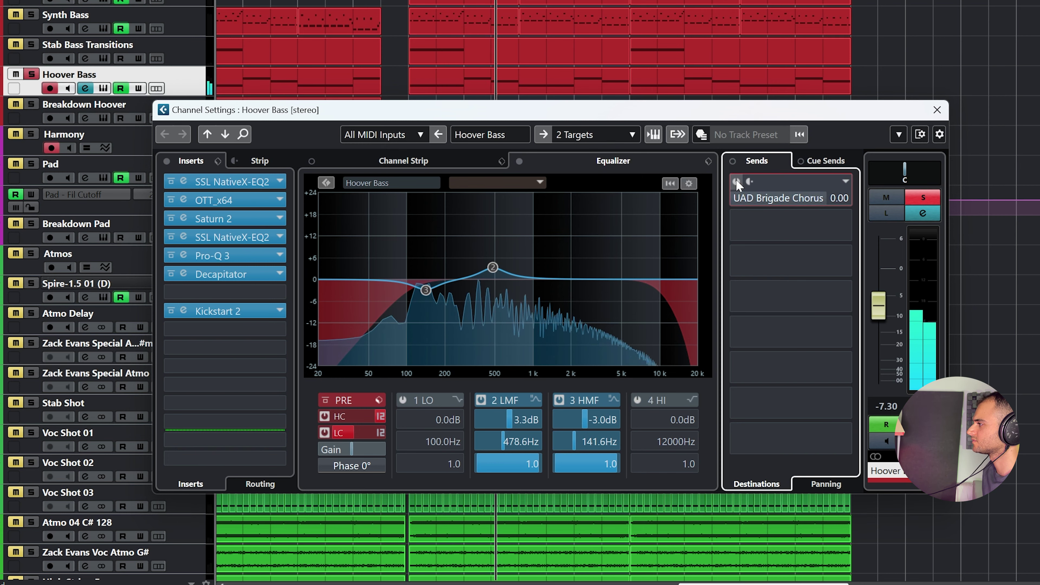
click(736, 182)
click(937, 110)
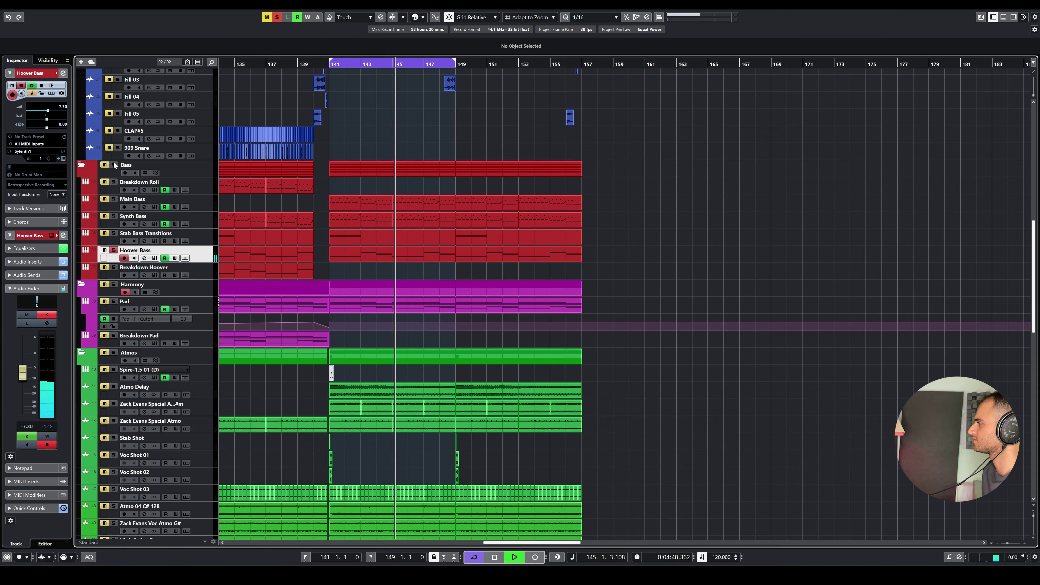
Clear all solos and listen to Hoover Bass within the full mix while viewing the wider arrangement.
click(278, 18)
key(g)
key(g)
key(g)
key(g)
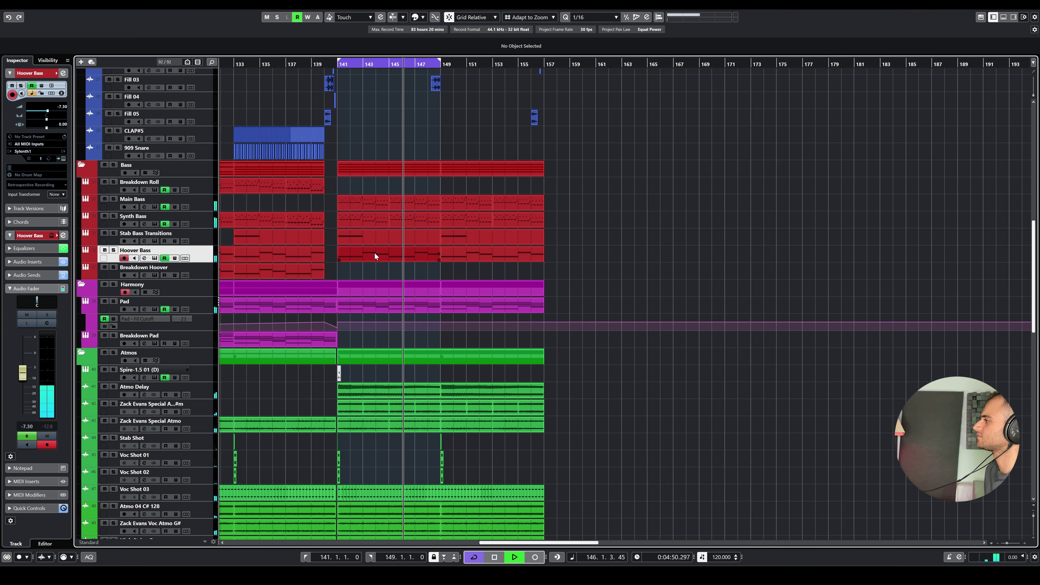
key(h)
key(h)
key(h)
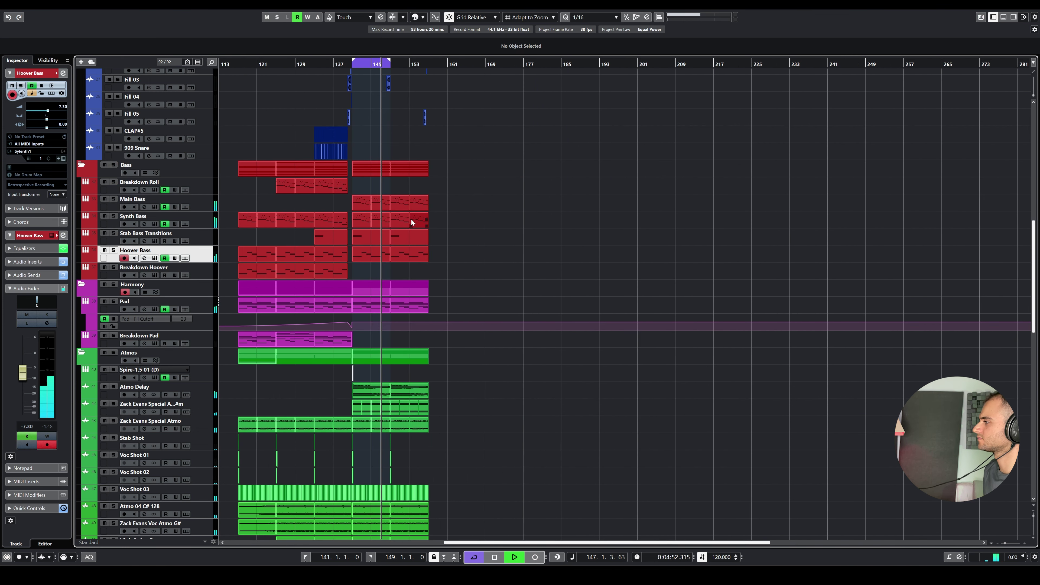
Play the full mix in the breakdown from bar 123, select the Breakdown Roll track, and stop playback.
click(283, 64)
click(261, 63)
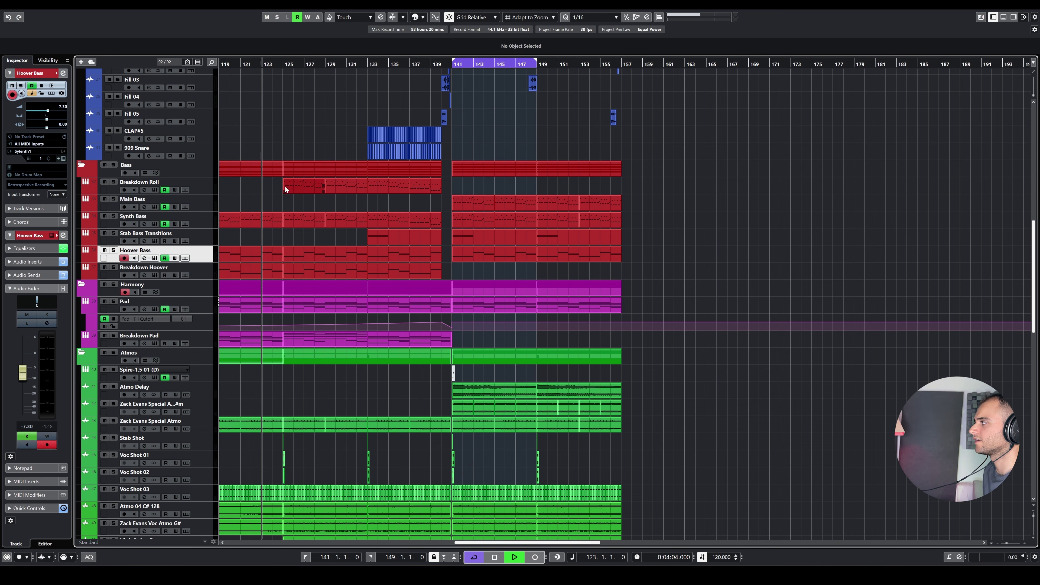
key(g)
key(g)
click(205, 186)
key(space)
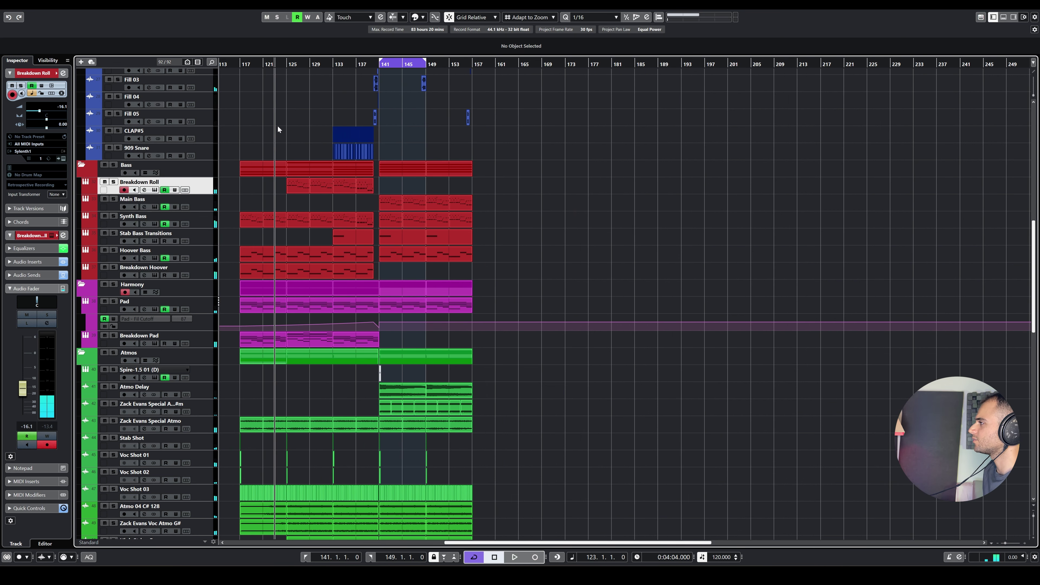
Move playback to bar 141 and solo the Main Bass track to hear it for comparison.
click(381, 65)
click(115, 199)
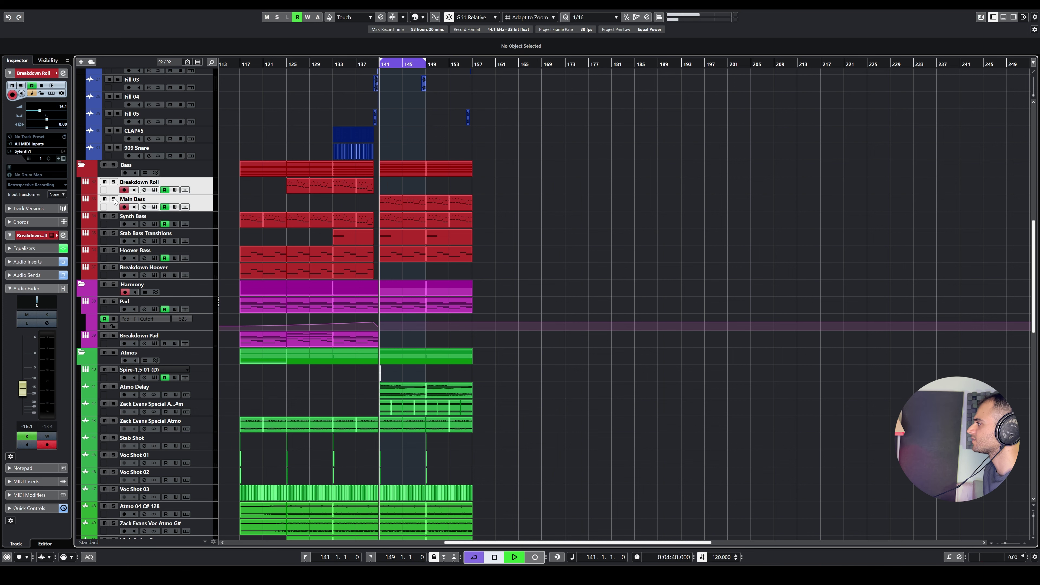
key(space)
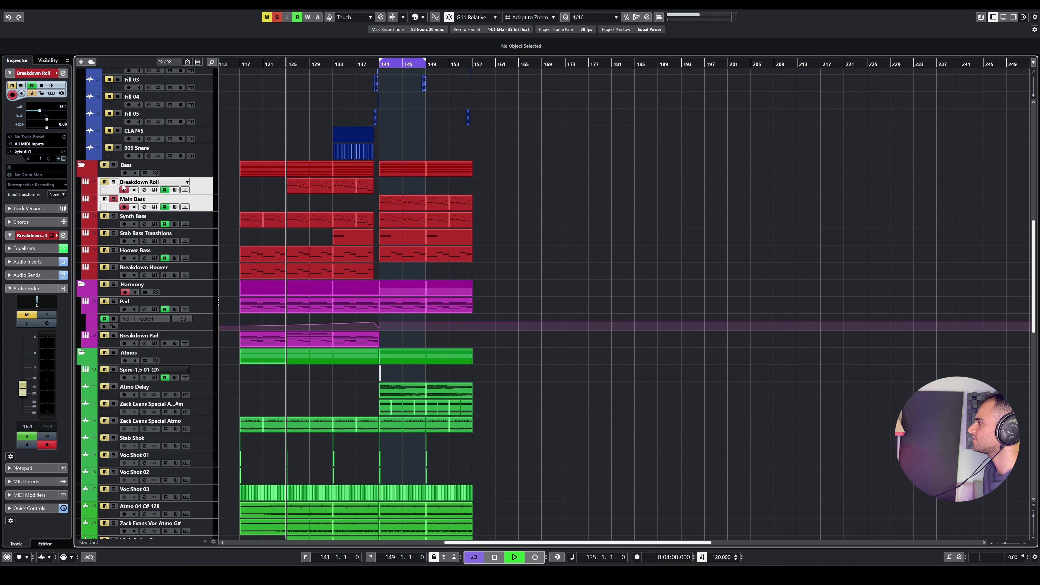
Solo only Breakdown Roll, play it from bar 125, and open its Sylenth1 instrument.
click(114, 183)
click(148, 189)
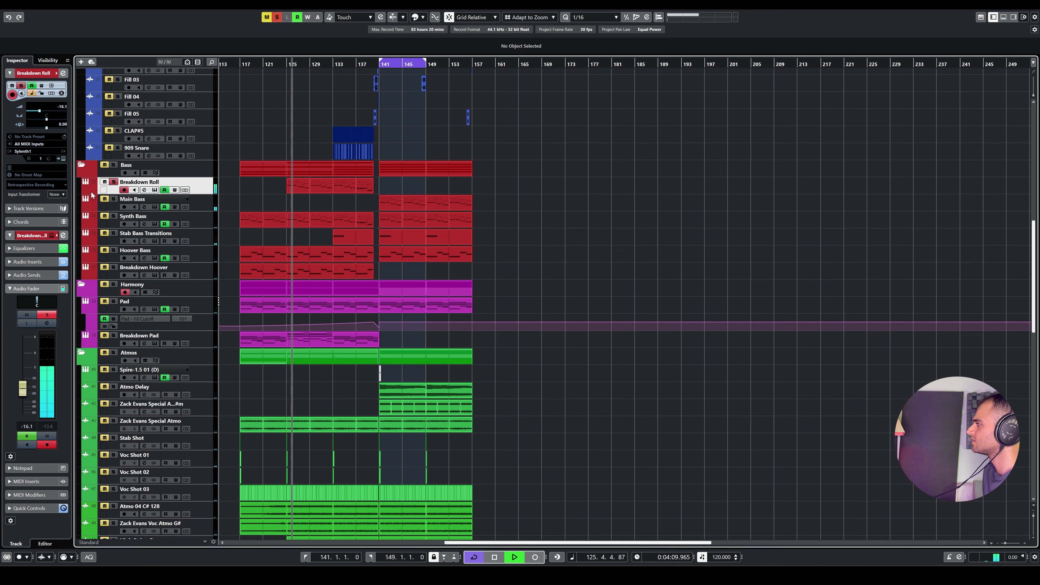
click(154, 190)
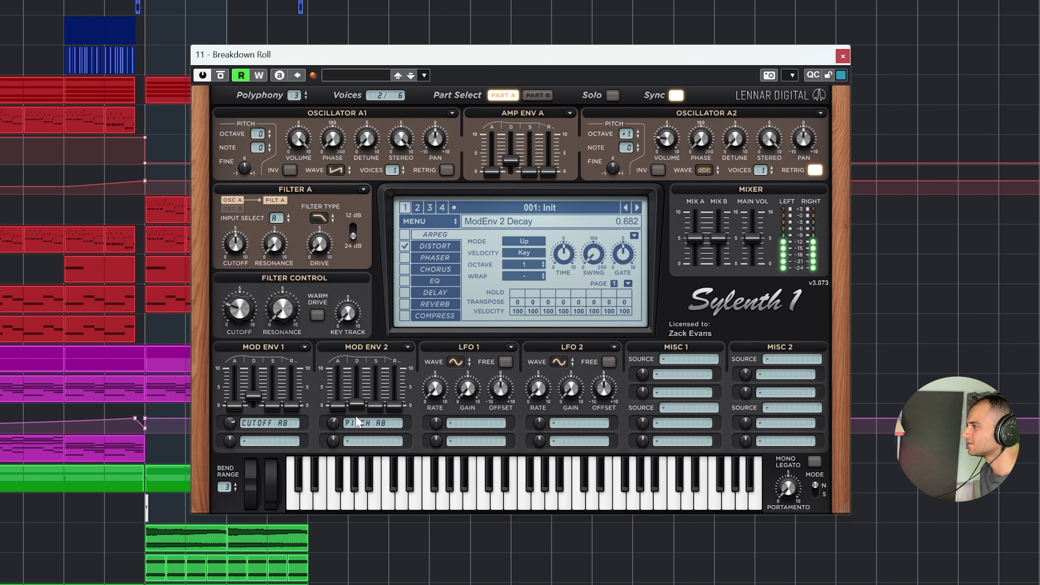
Clear Mod Env 2's first destination to hear the difference, restore Pitch A and B, and close the Sylenth1 window.
click(369, 420)
click(361, 447)
click(371, 423)
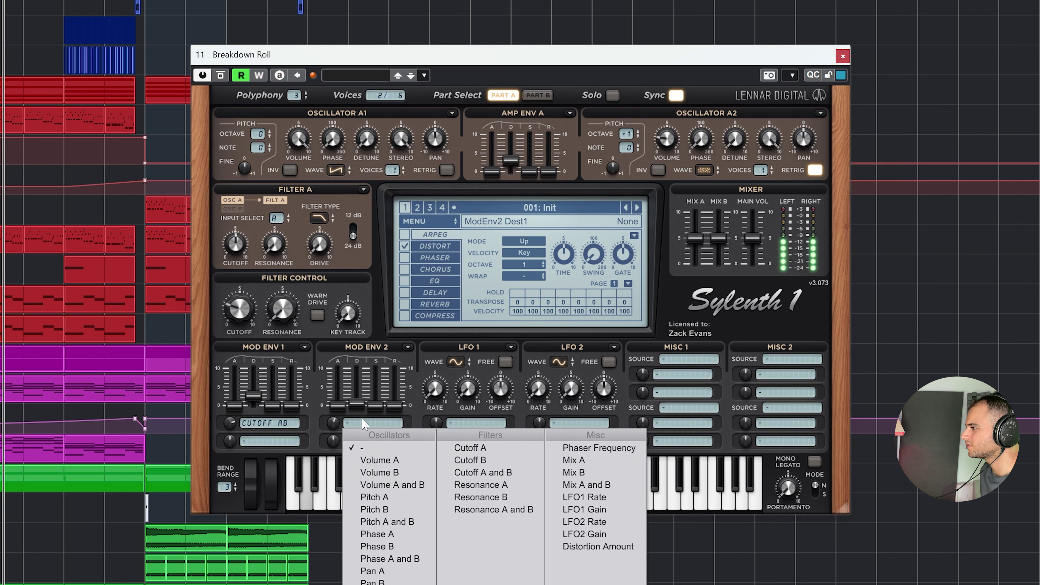
click(387, 522)
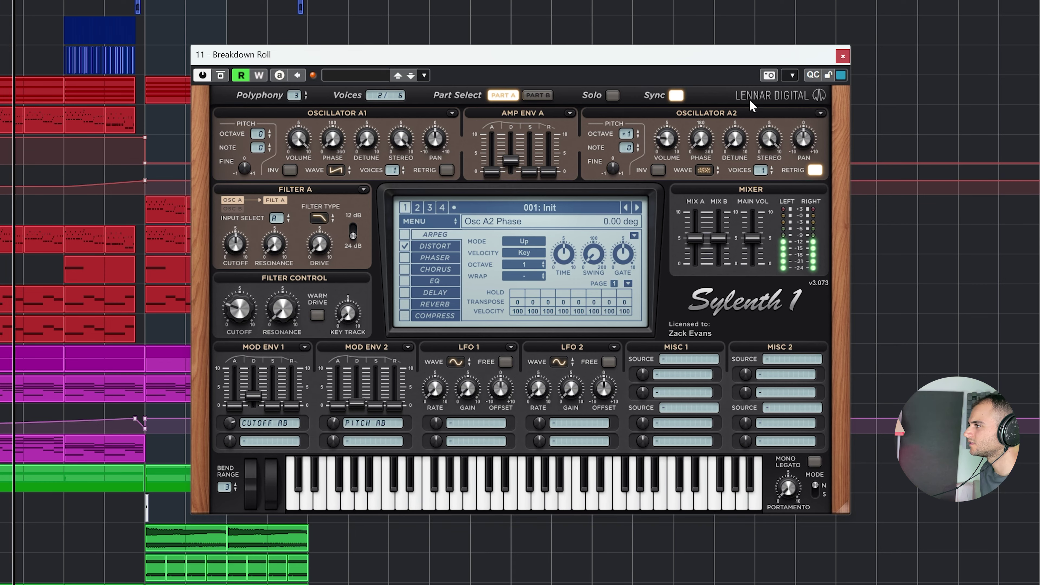
click(844, 58)
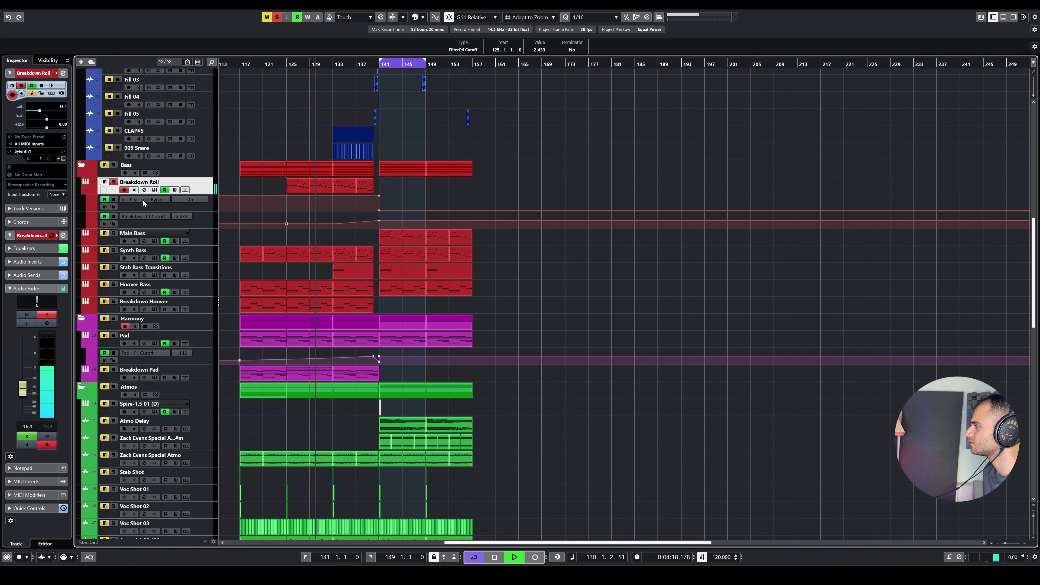
Reopen Breakdown Roll's Sylenth1, try 8 voices on Oscillator A1, return it to 1, and close the window.
click(155, 191)
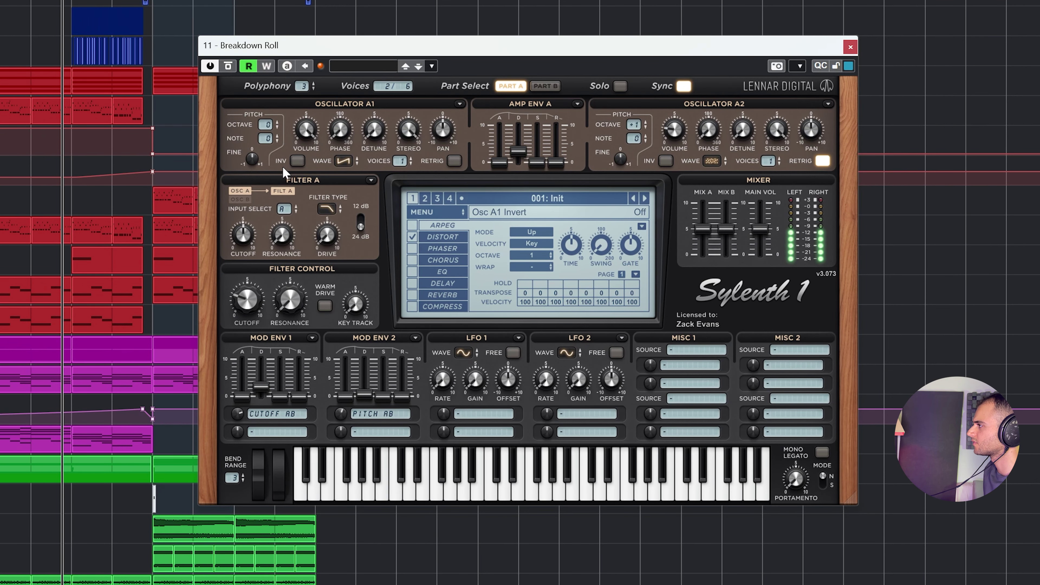
scroll(400, 160, up, 7)
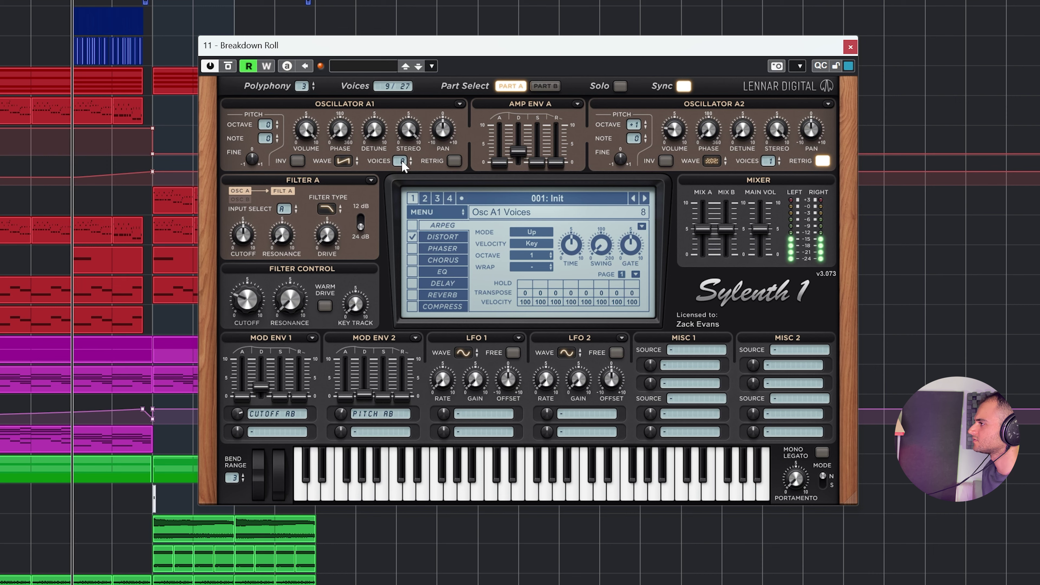
scroll(401, 160, down, 7)
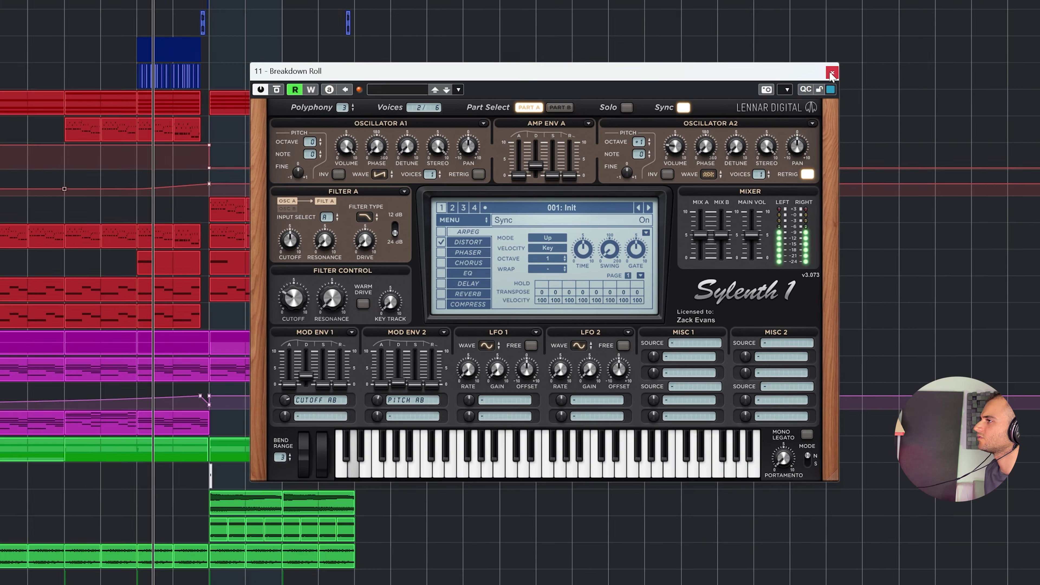
click(851, 46)
key(space)
click(144, 189)
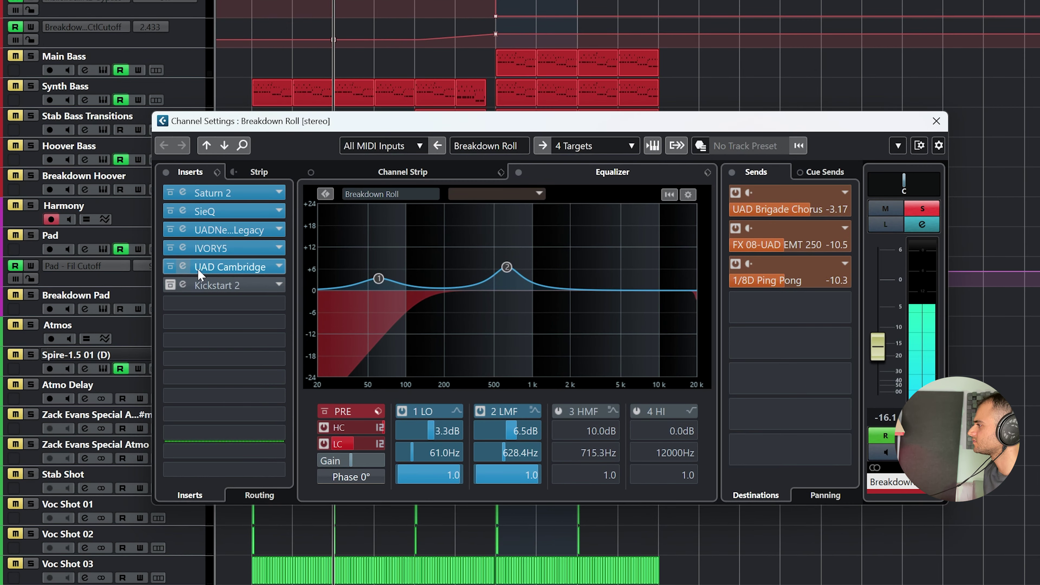
click(215, 354)
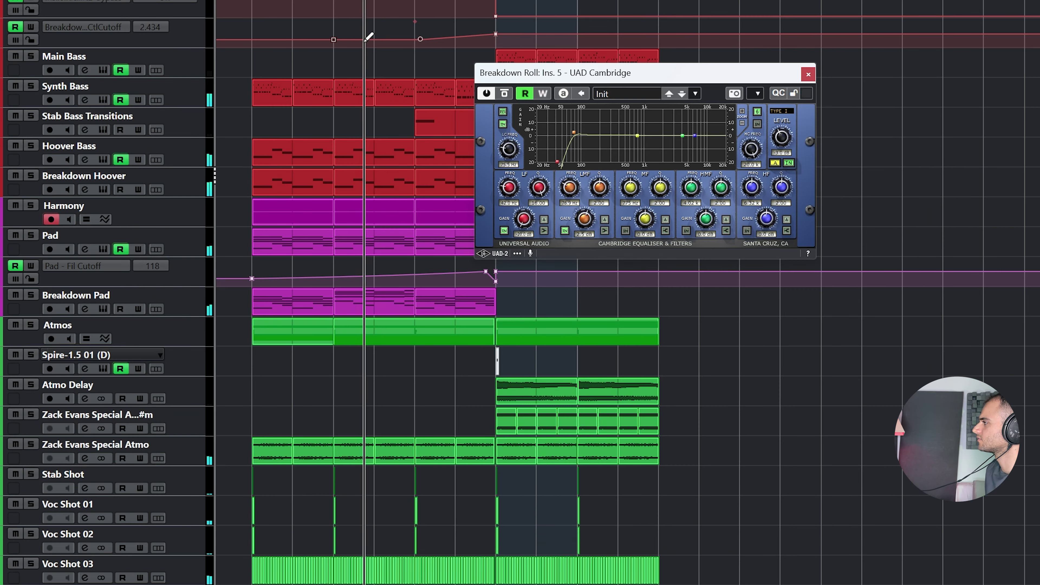
Listen to Breakdown Roll in the full breakdown mix around bar 129 and close the UAD Cambridge window.
scroll(371, 36, down, 3)
scroll(438, 90, down, 2)
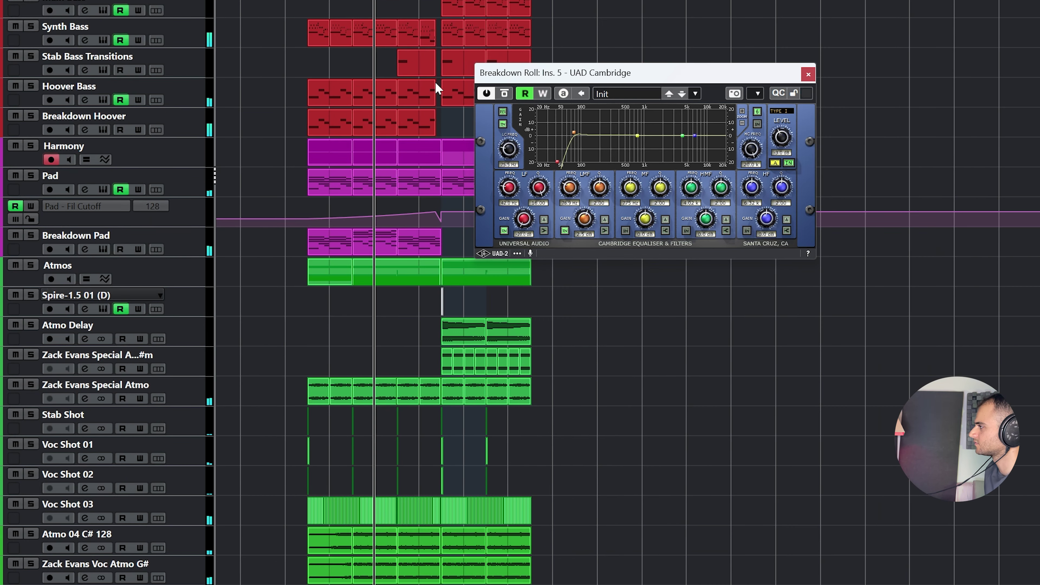
click(808, 74)
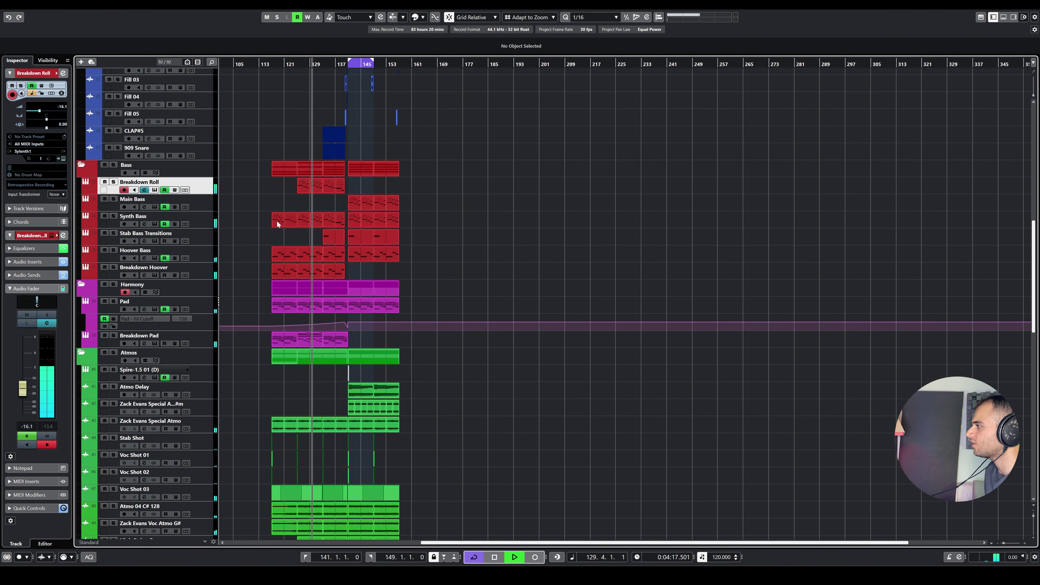
scroll(281, 224, up, 5)
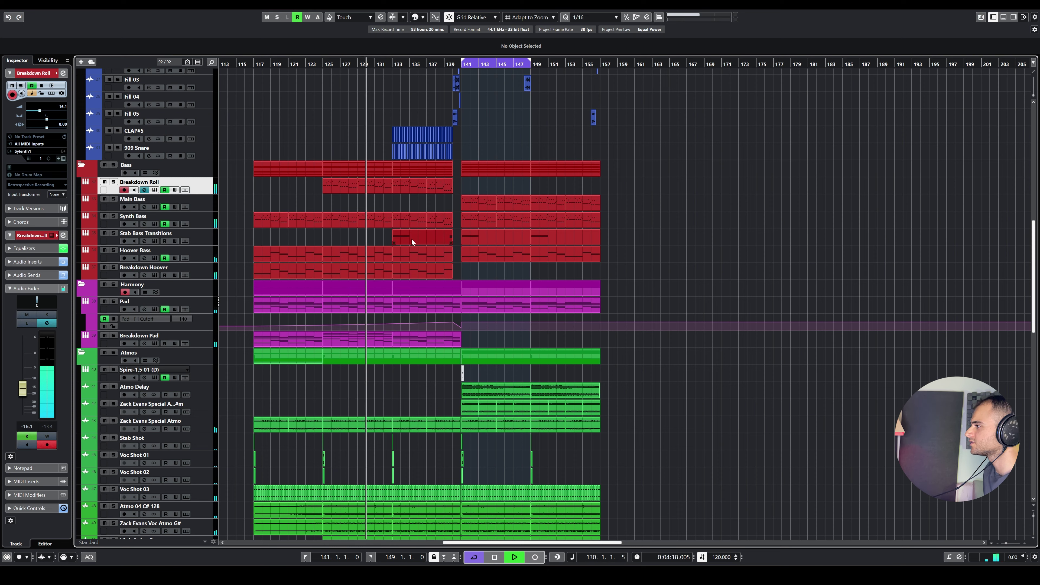
Solo the Breakdown Hoover track, play it from around bar 117, and open its Sylenth1 instrument.
scroll(404, 226, down, 1)
click(213, 275)
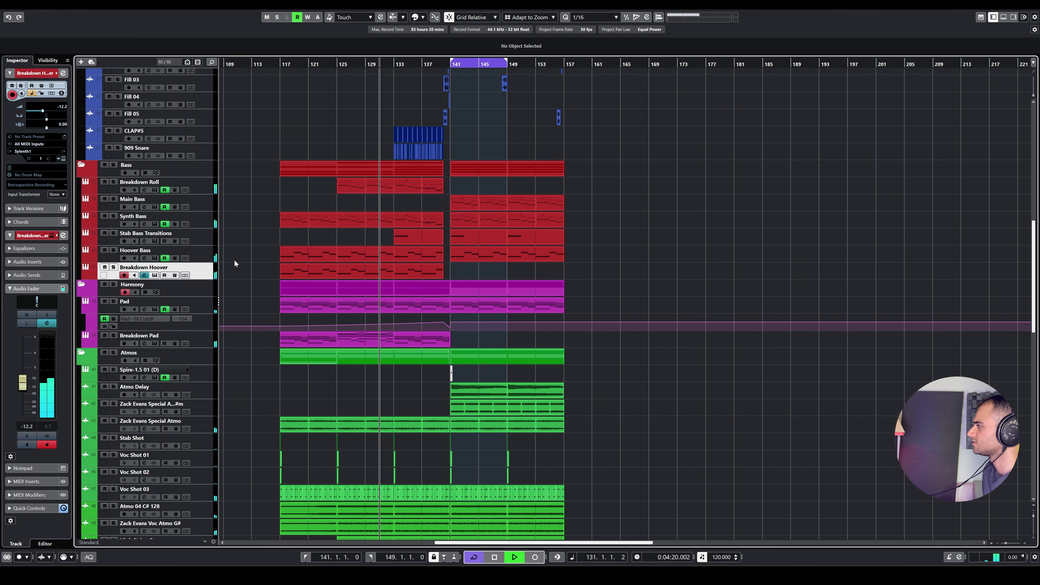
scroll(299, 269, down, 2)
scroll(363, 278, up, 2)
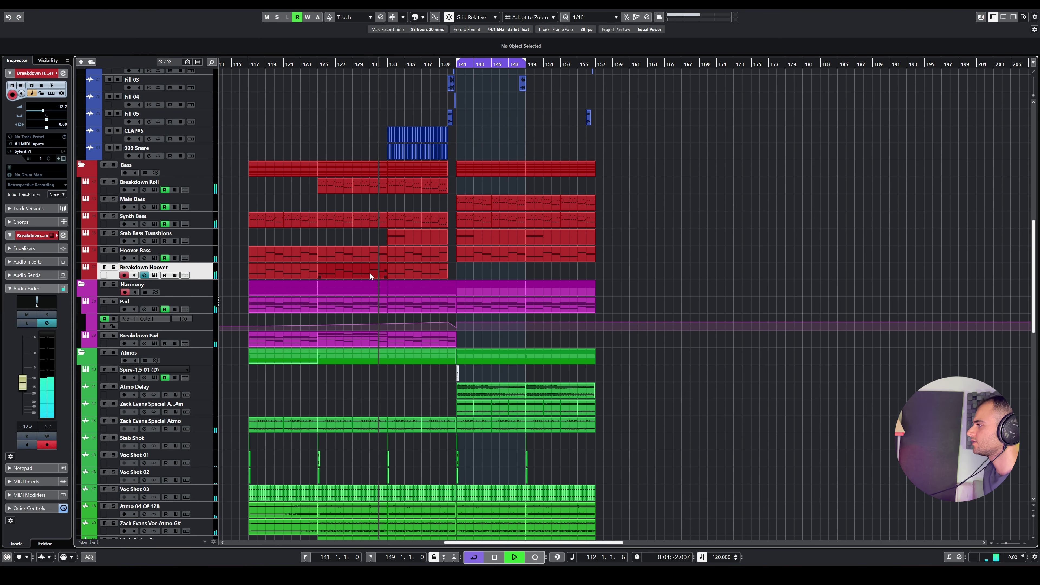
click(113, 267)
click(247, 64)
click(154, 275)
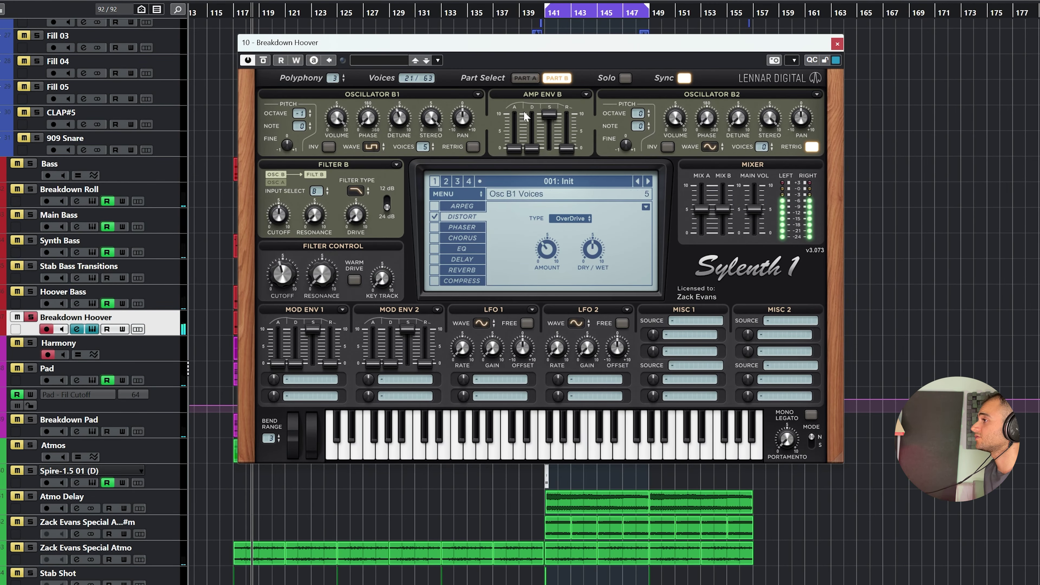
View Part A of Breakdown Hoover's Sylenth1 patch, take the track out of solo, and close the instrument window.
click(520, 80)
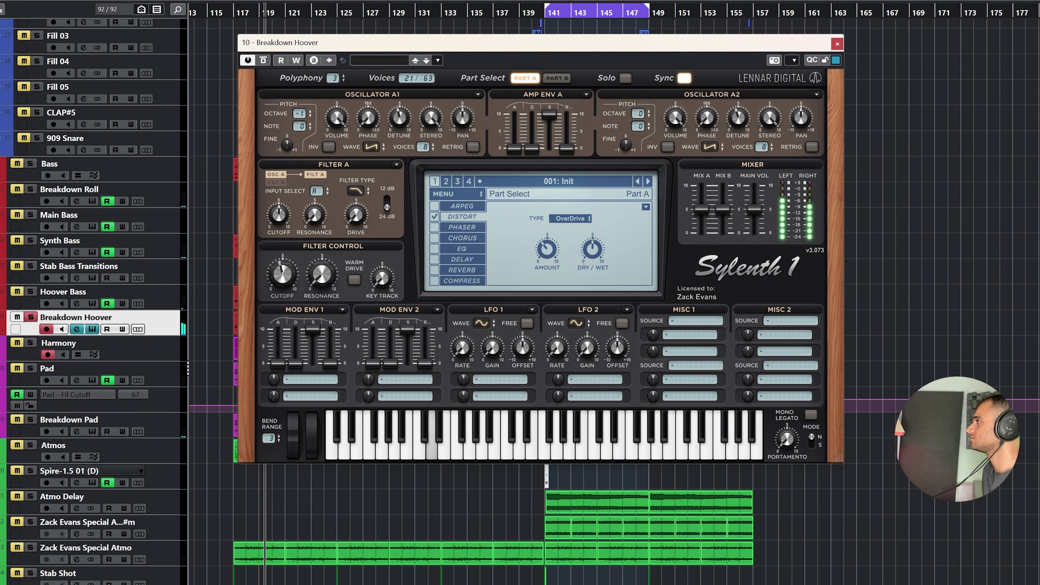
key(s)
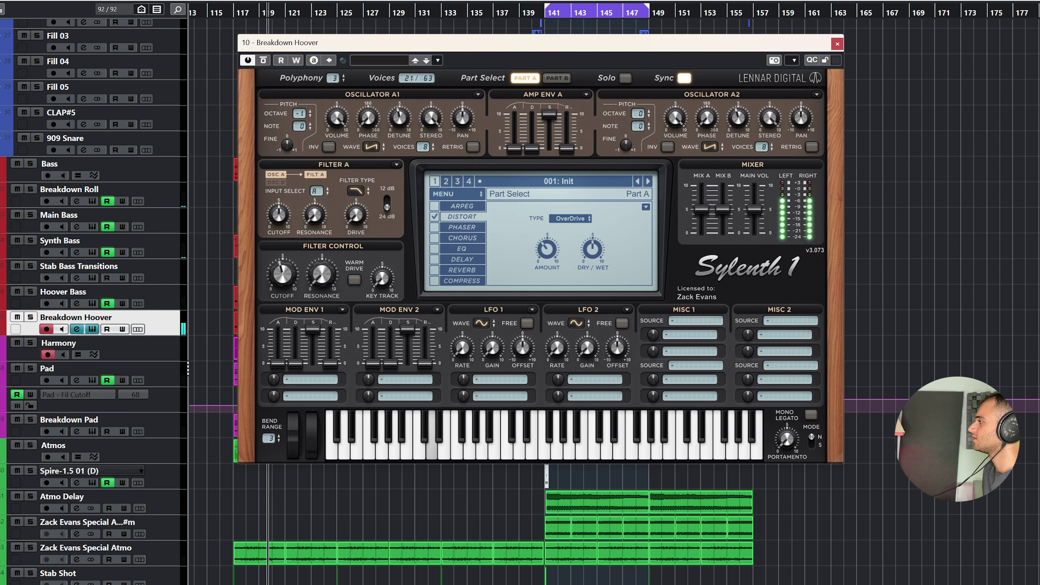
click(837, 44)
Listen to the full breakdown mix up to bar 139 while reviewing its percussion, buildup and bass tracks.
scroll(409, 139, up, 10)
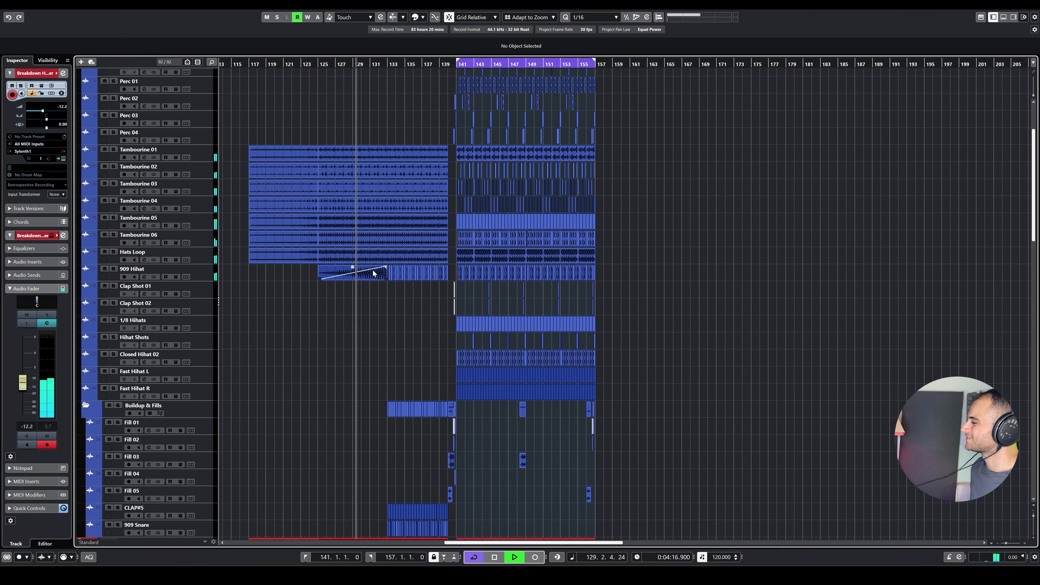
scroll(365, 313, down, 3)
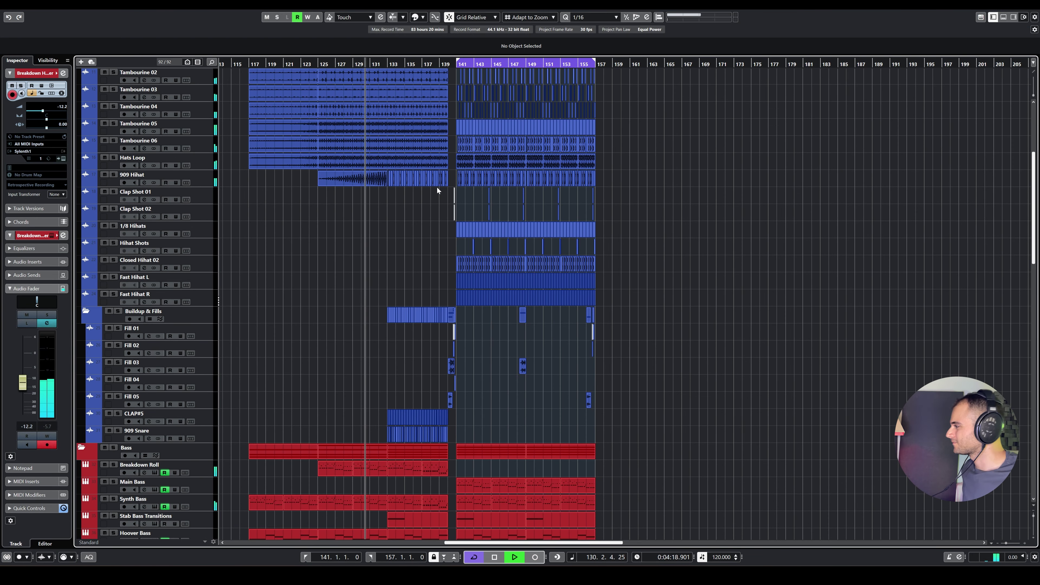
scroll(402, 97, up, 6)
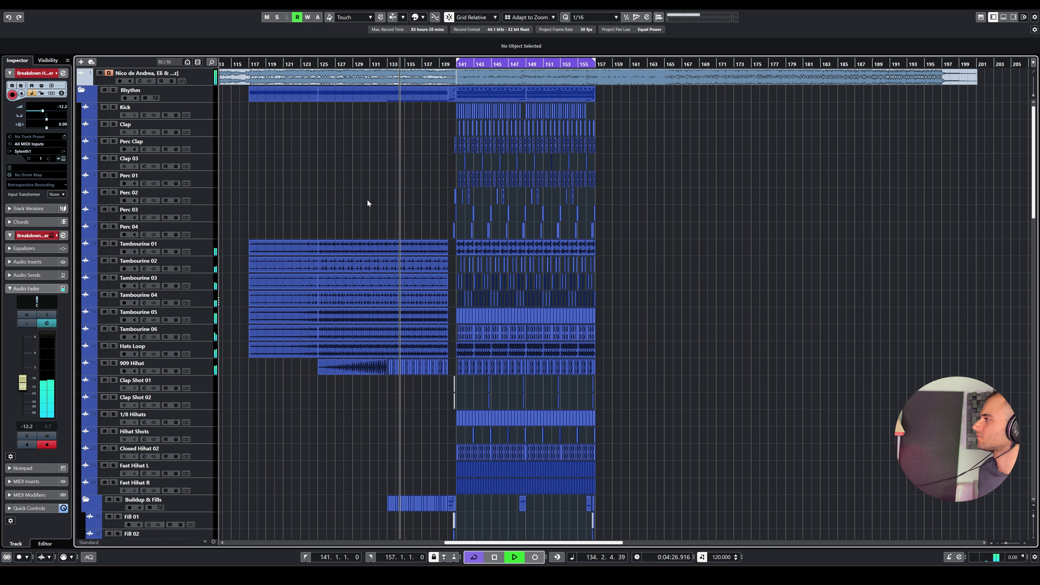
scroll(405, 160, down, 5)
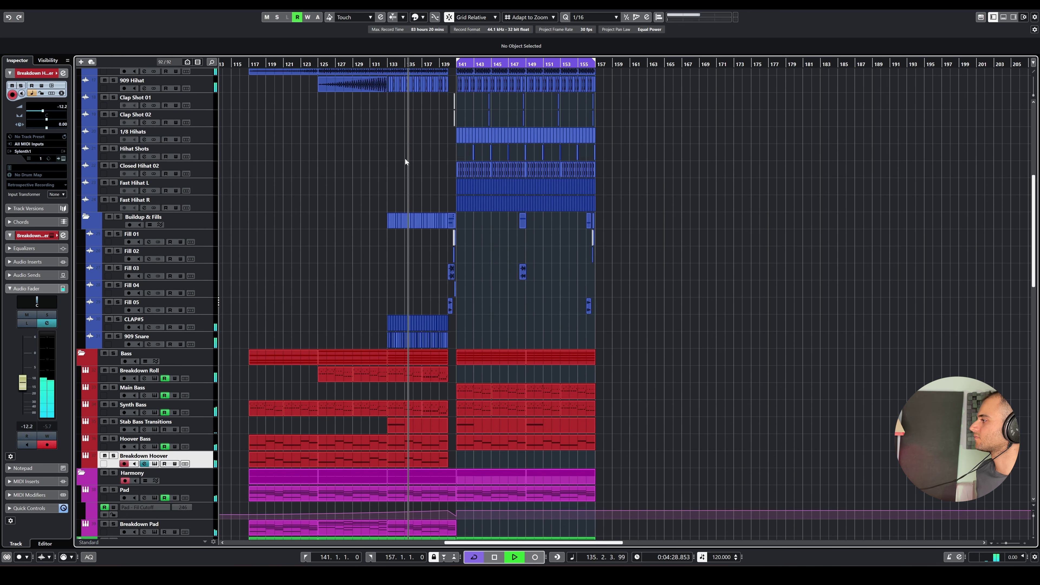
scroll(405, 159, down, 2)
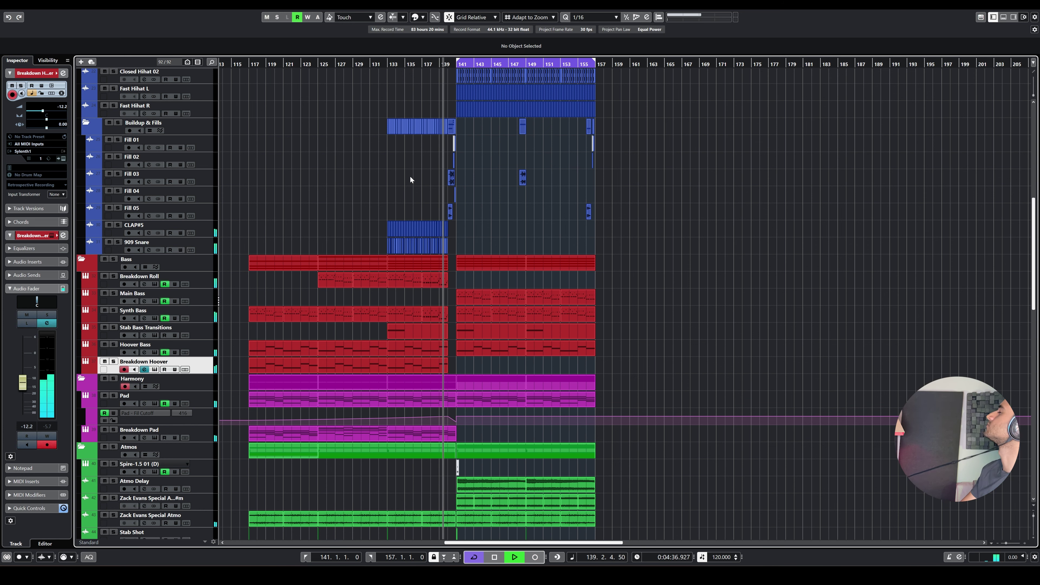
Listen to the drop from bar 141 while reviewing its drum, percussion, fill and bass tracks.
ctrl+scroll(389, 332, up, 2)
scroll(390, 333, up, 1)
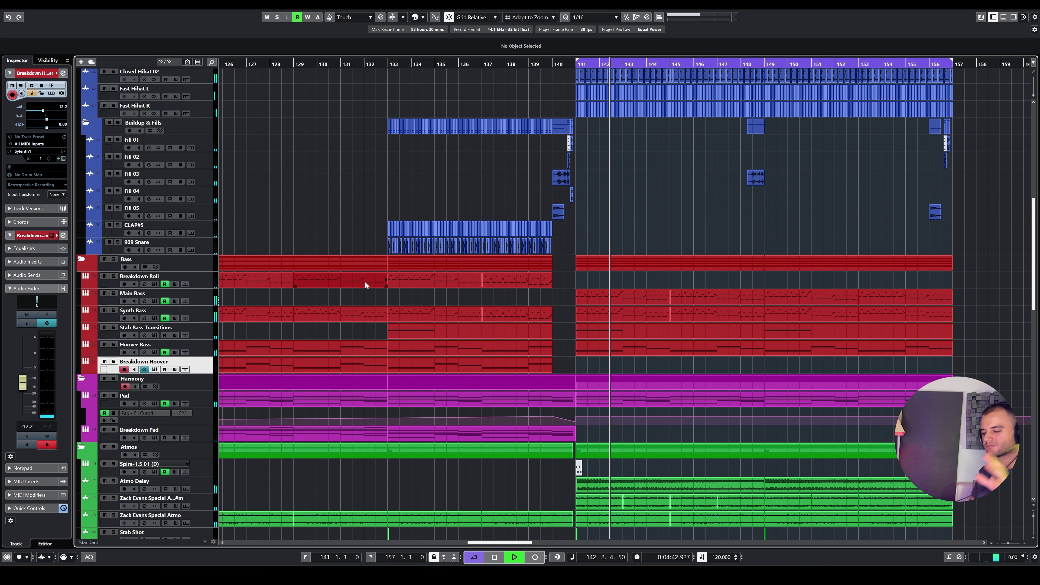
scroll(385, 284, up, 10)
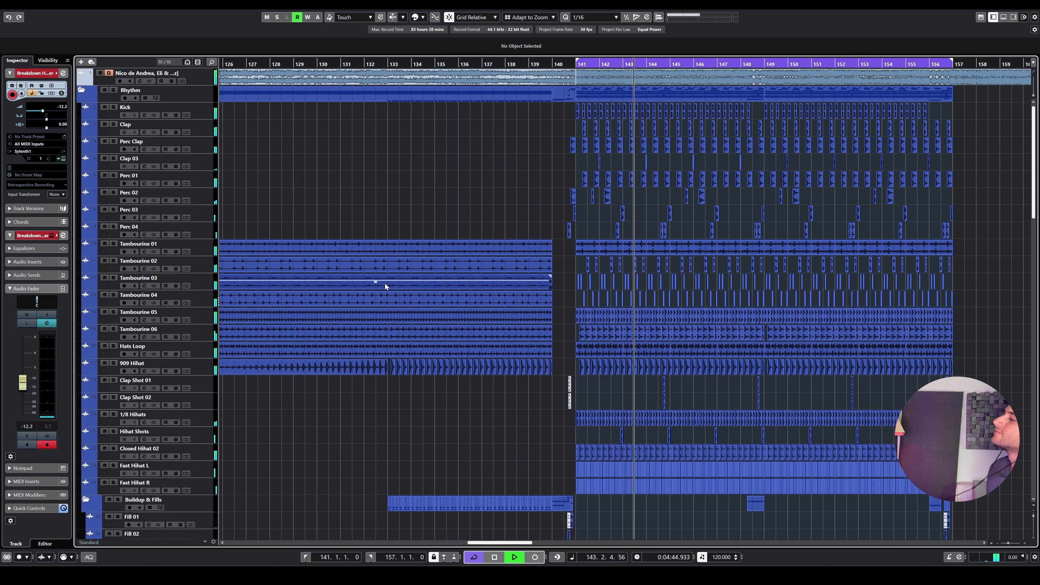
scroll(451, 268, down, 2)
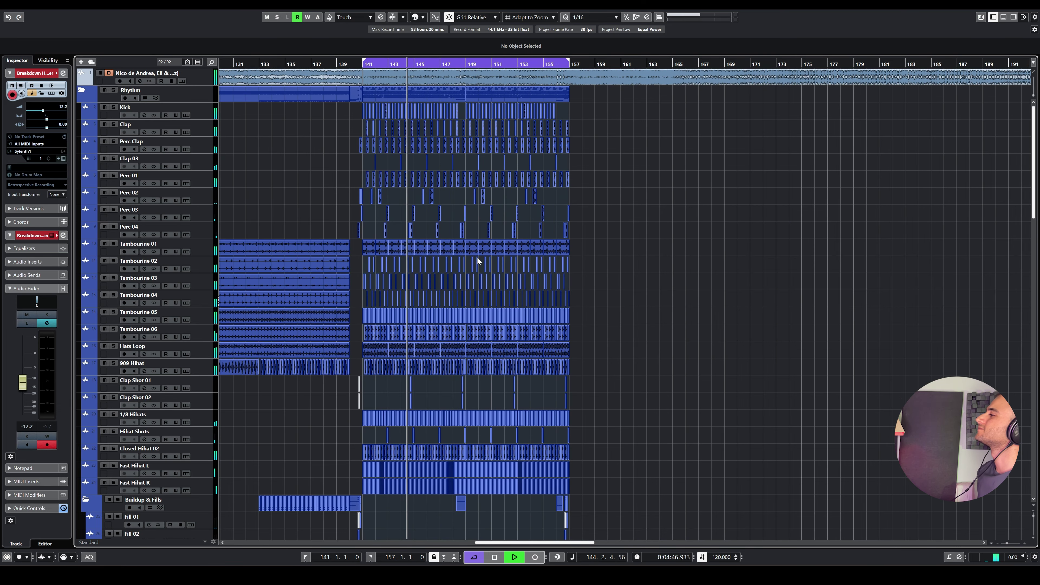
scroll(479, 261, down, 3)
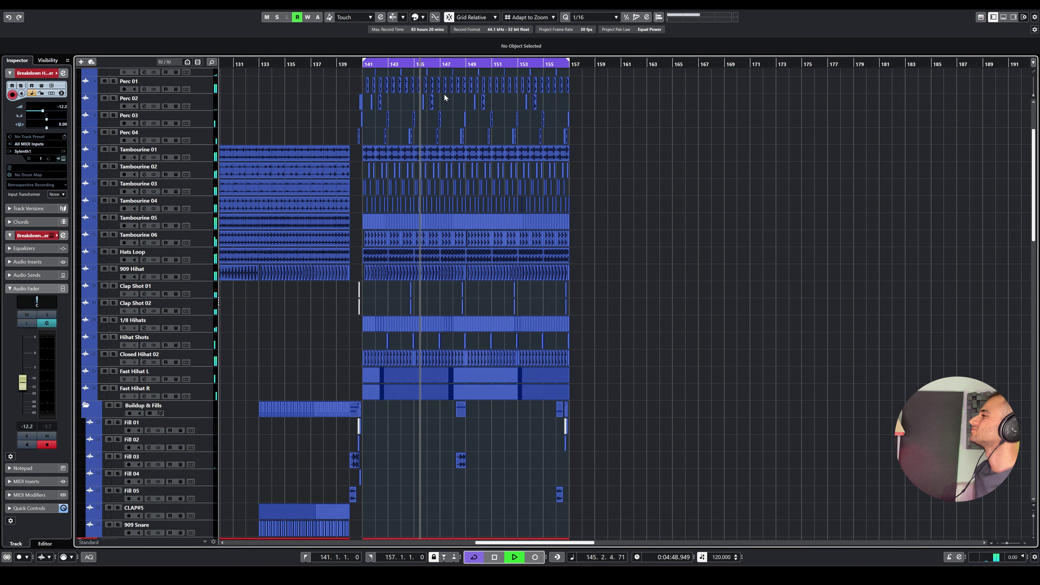
scroll(455, 175, down, 3)
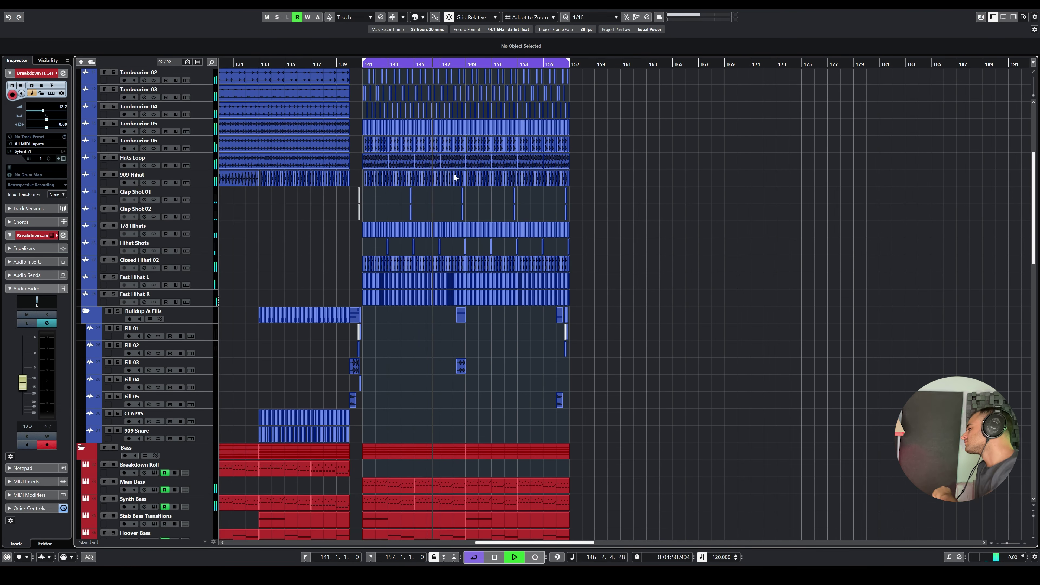
scroll(454, 174, down, 3)
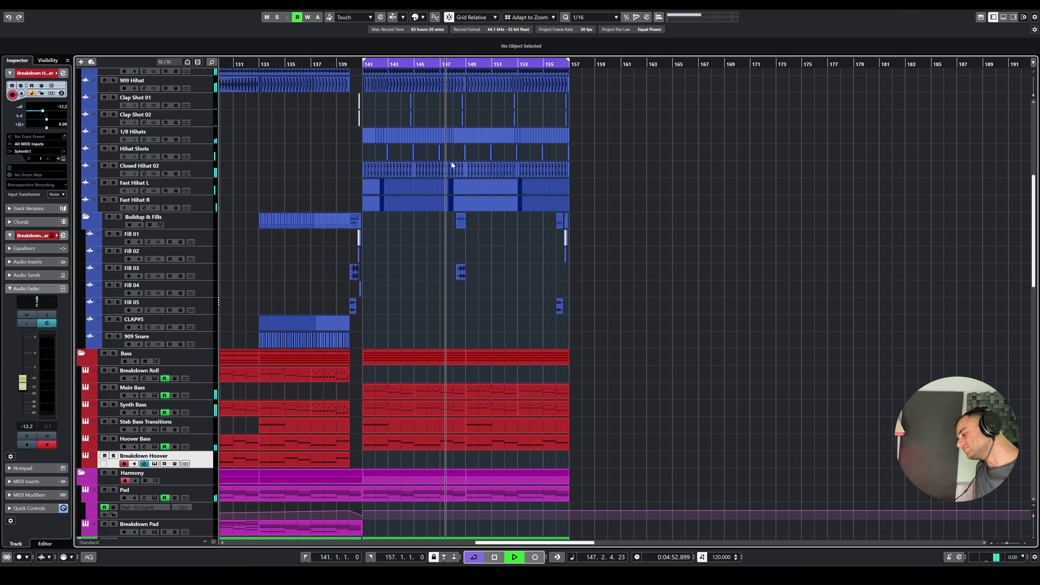